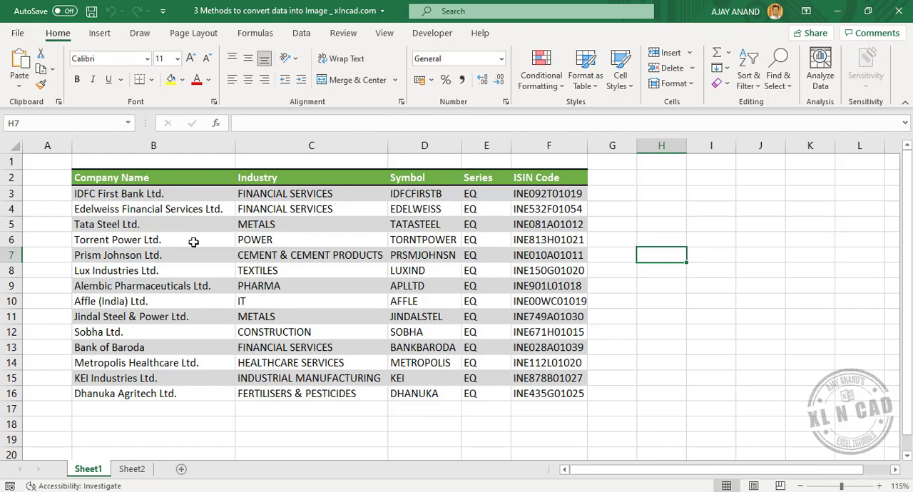
Copy the company table B2:F16 and paste it as a picture at cell H5.
{"action": "left_click_drag", "start_coordinate": [126, 178], "coordinate": [550, 391]}
{"action": "right_click", "coordinate": [371, 273]}
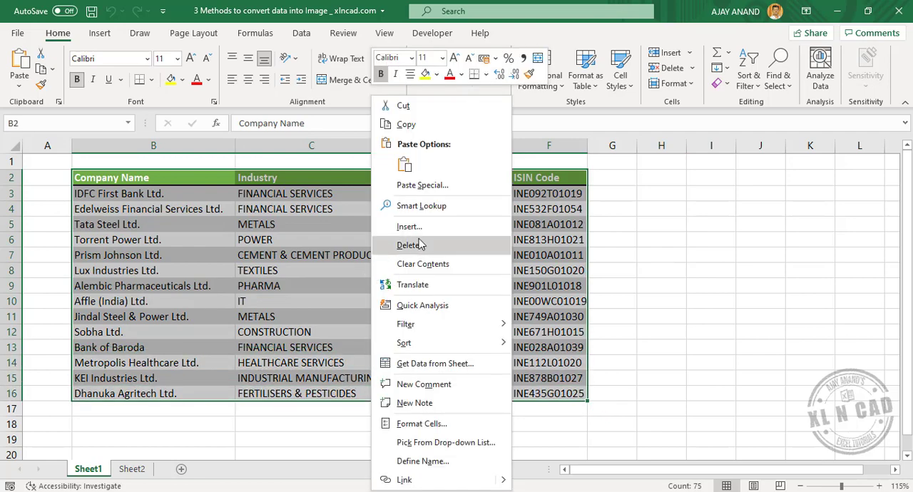
{"action": "left_click", "coordinate": [446, 136]}
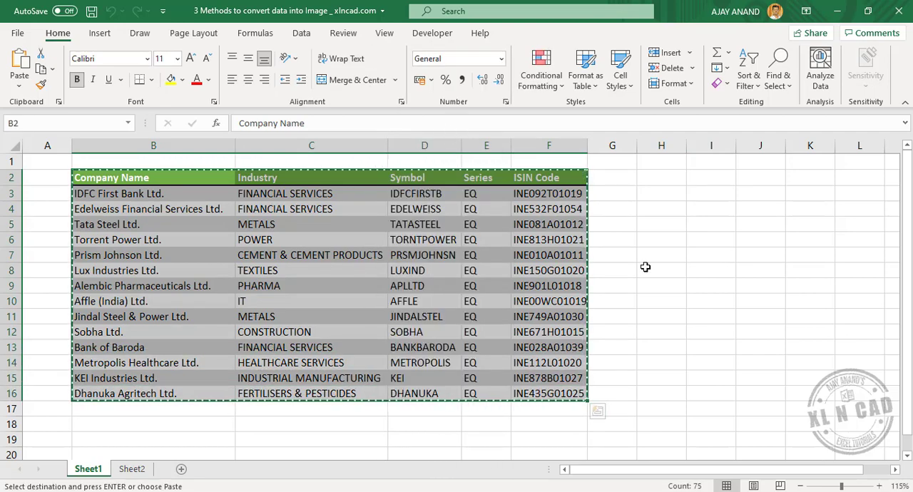
{"action": "left_click", "coordinate": [659, 226]}
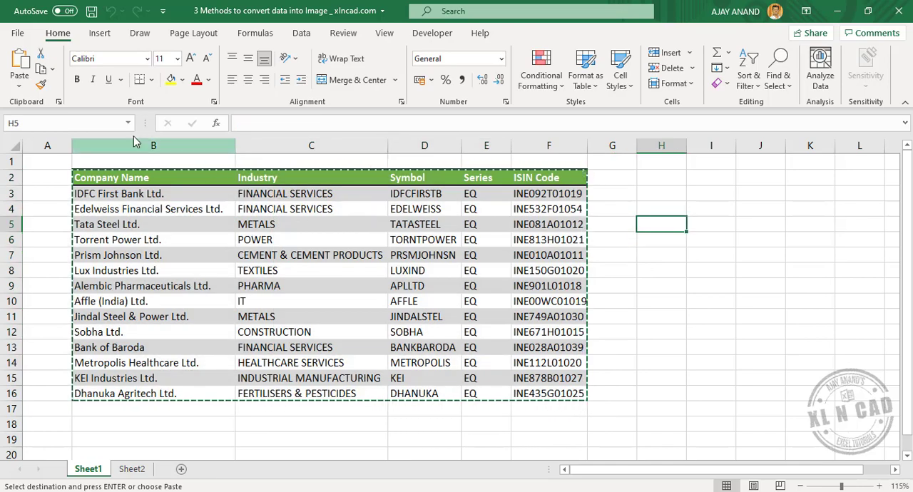
{"action": "left_click", "coordinate": [20, 84]}
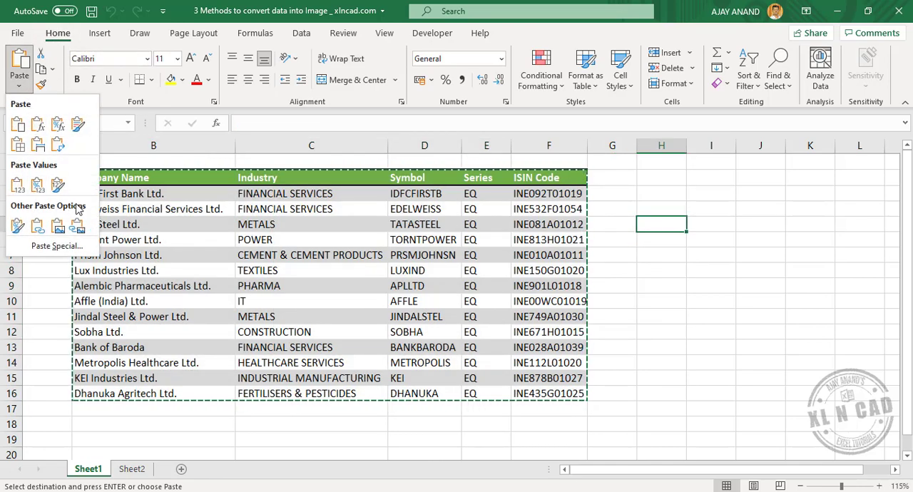
{"action": "left_click", "coordinate": [59, 229]}
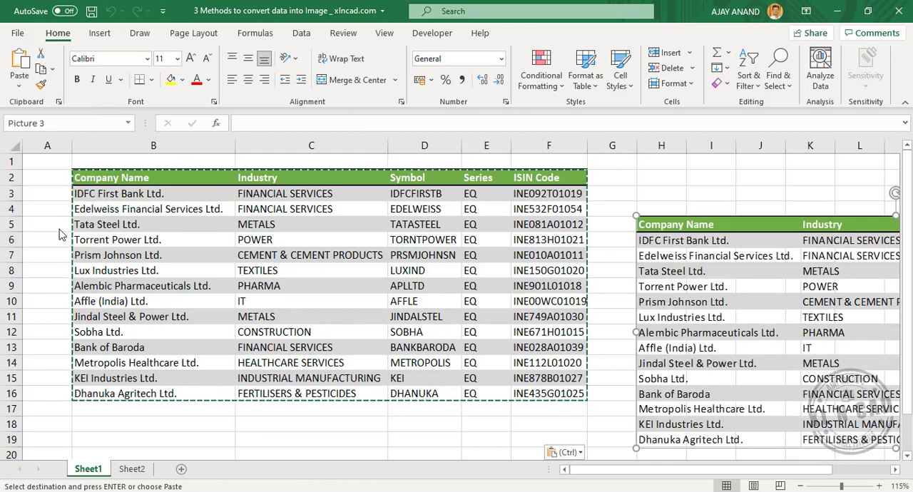
{"action": "left_click_drag", "start_coordinate": [649, 467], "coordinate": [674, 468]}
{"action": "left_click", "coordinate": [536, 184]}
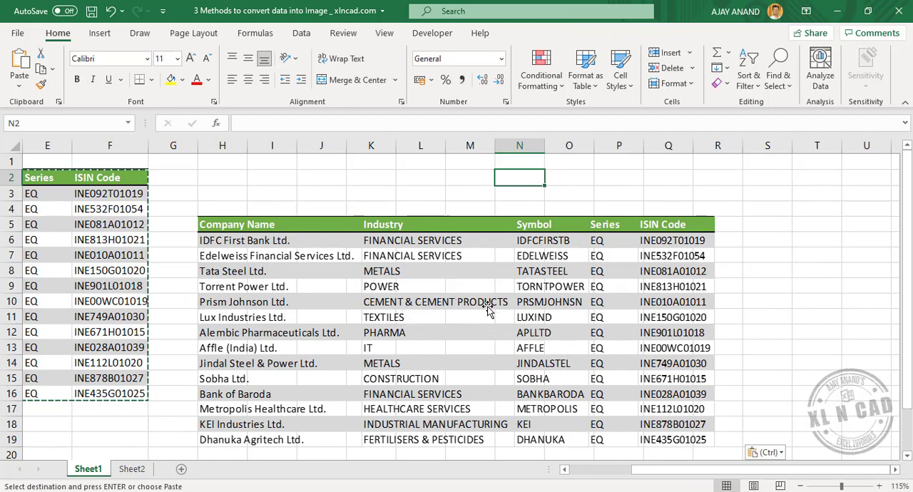
Start saving the pasted table picture as an image file, choosing the Pictures folder on the Desktop as the location.
{"action": "right_click", "coordinate": [487, 285]}
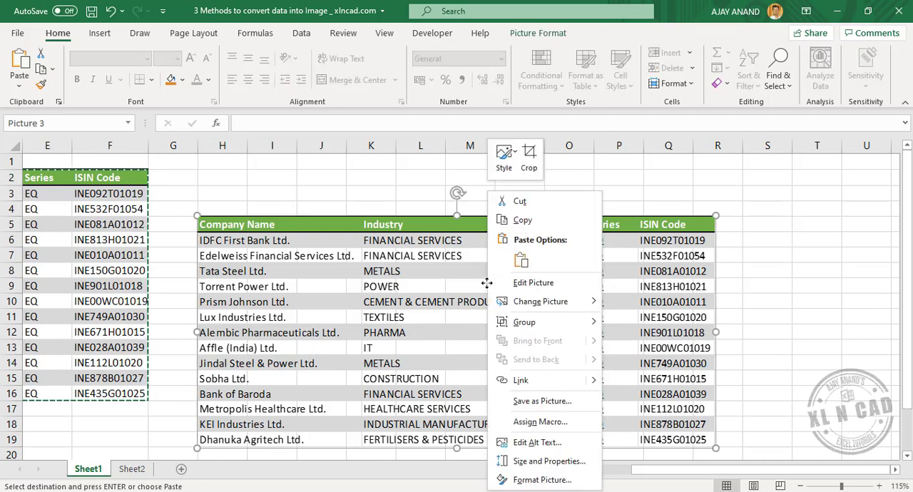
{"action": "left_click", "coordinate": [571, 408]}
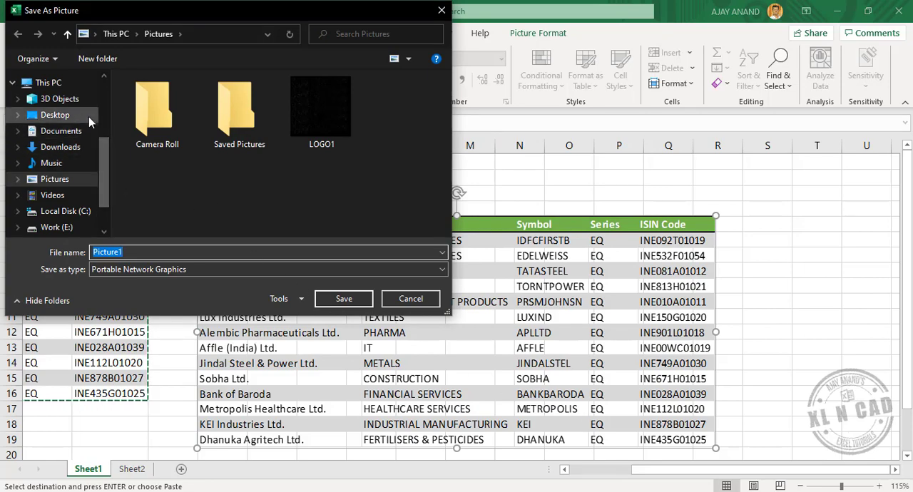
{"action": "left_click", "coordinate": [67, 119]}
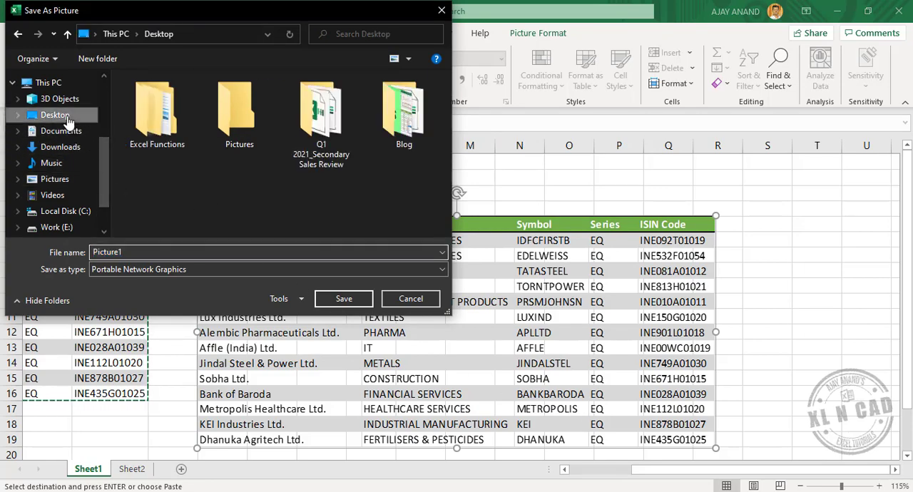
{"action": "left_click", "coordinate": [253, 142]}
{"action": "double_click", "coordinate": [254, 142]}
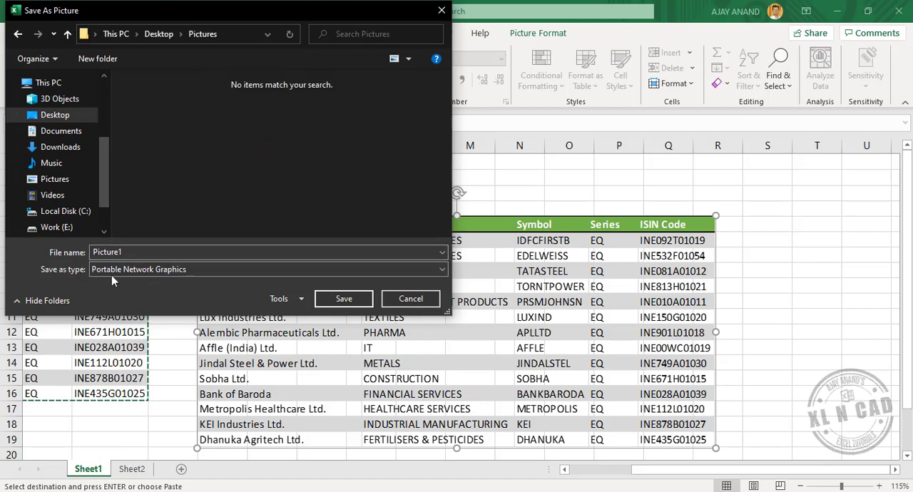
Save the picture in JPEG File Interchange Format under the file name Stocks 1.
{"action": "left_click", "coordinate": [148, 271]}
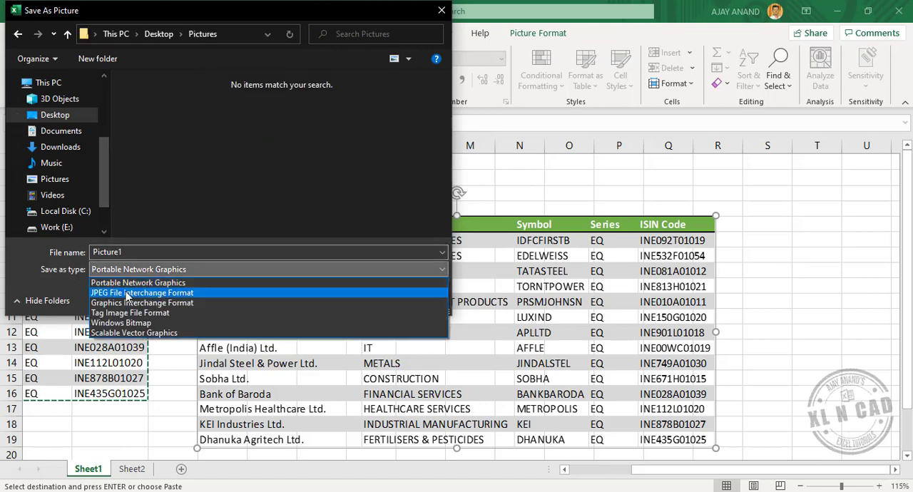
{"action": "left_click", "coordinate": [125, 294]}
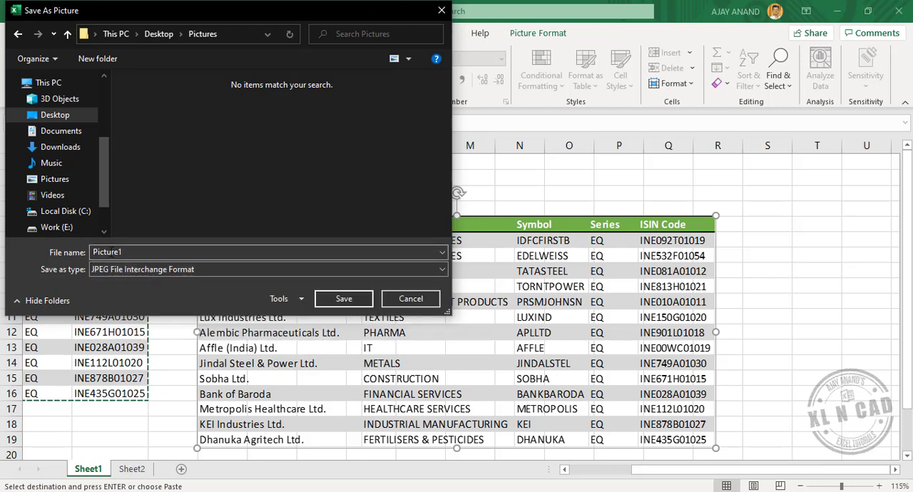
{"action": "double_click", "coordinate": [140, 253]}
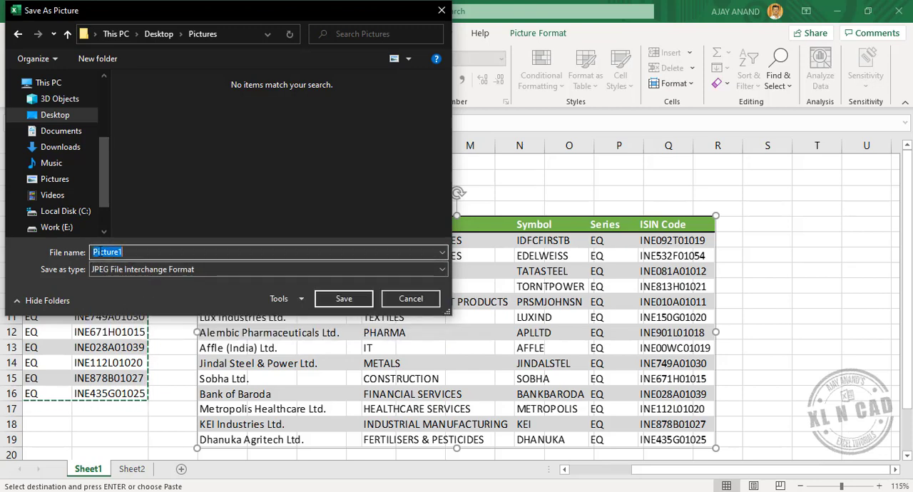
{"action": "type", "text": "Stocks 1"}
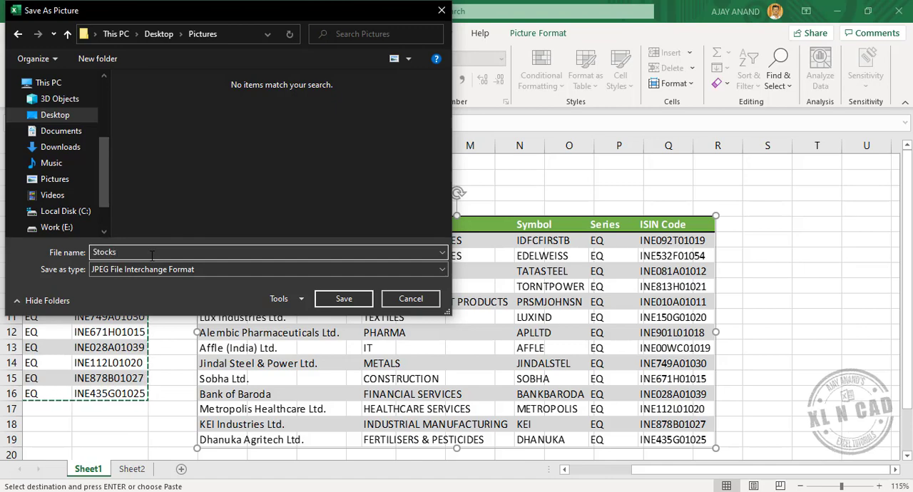
{"action": "left_click", "coordinate": [341, 298]}
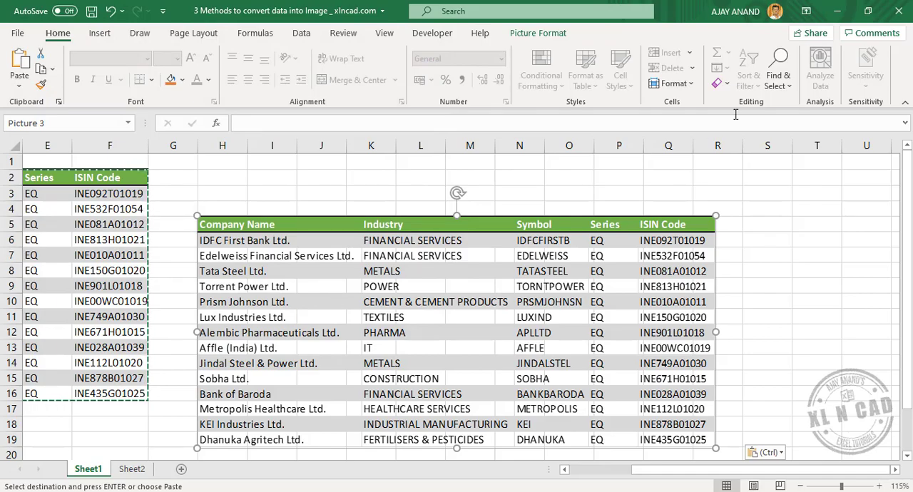
Open the saved Stocks 1 image from the desktop's Pictures folder to check it, and close the viewer.
{"action": "left_click", "coordinate": [837, 11]}
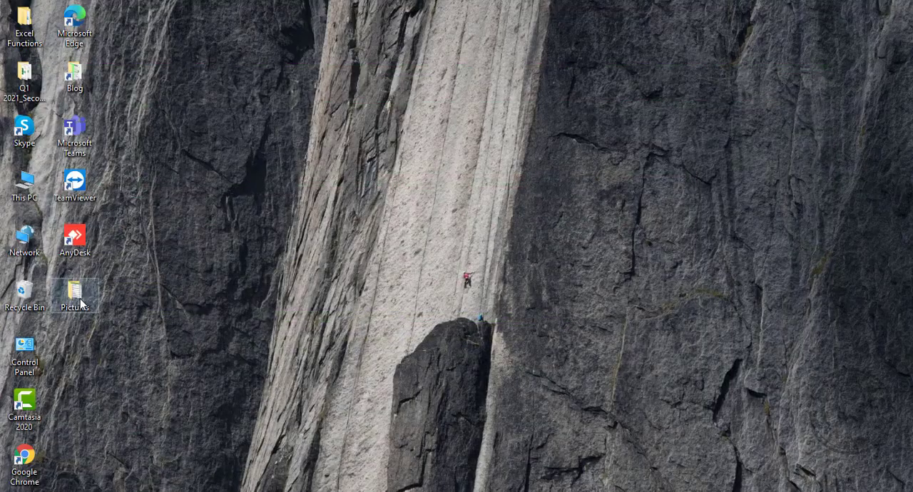
{"action": "double_click", "coordinate": [75, 293]}
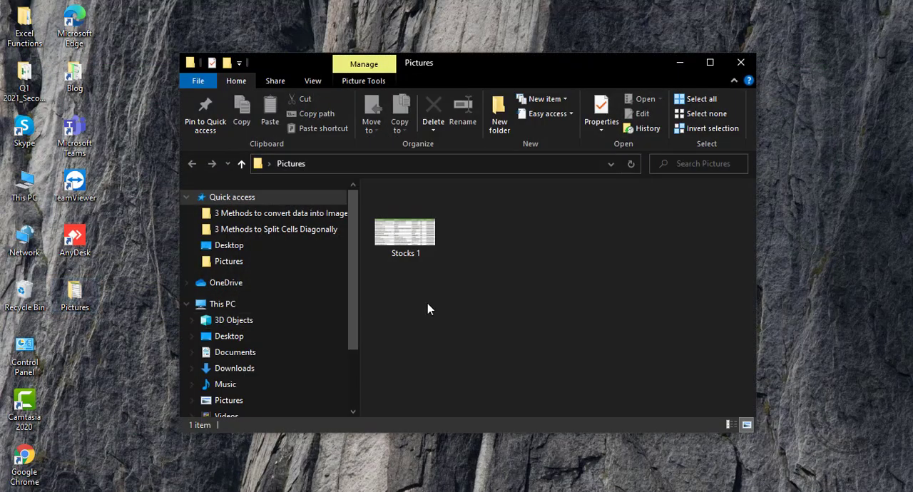
{"action": "double_click", "coordinate": [416, 254]}
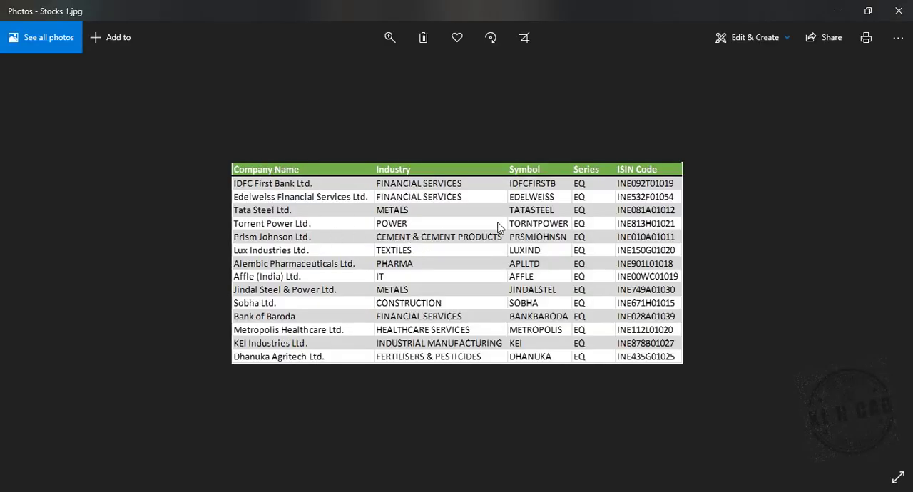
{"action": "left_click", "coordinate": [899, 11]}
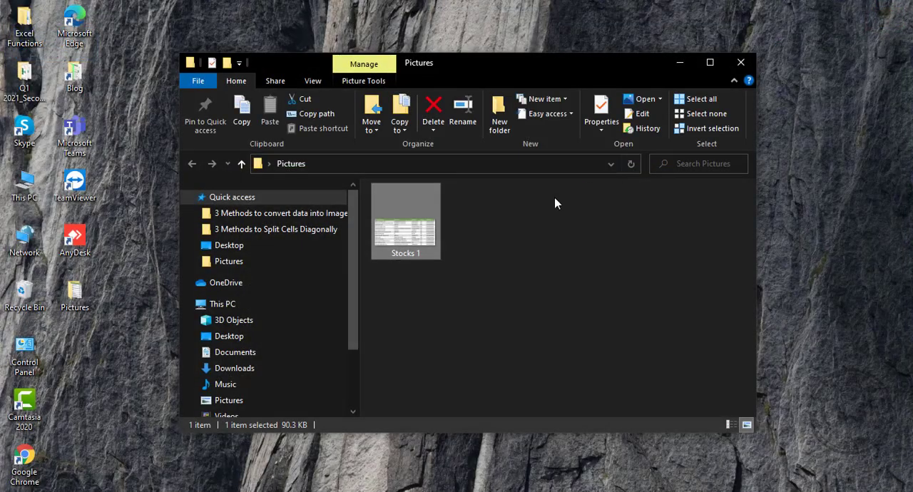
{"action": "left_click", "coordinate": [679, 63]}
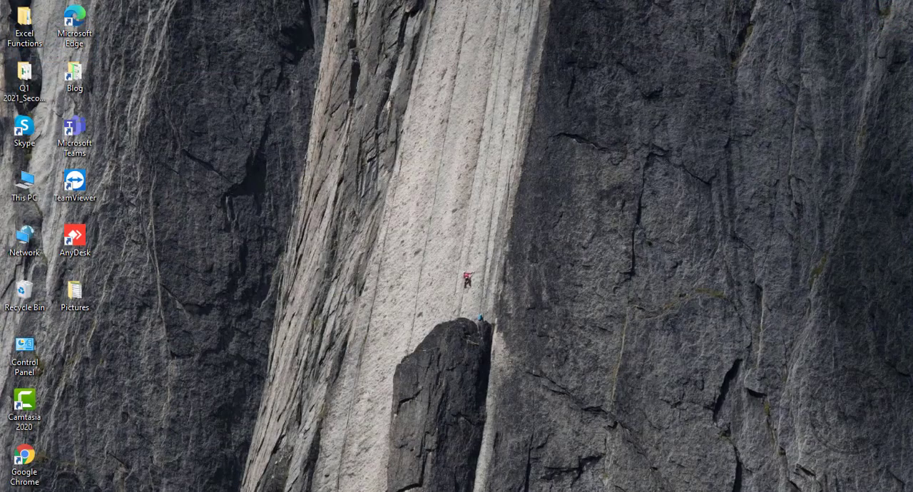
Switch back to Excel, clear the previous copy selection and copy the table B2:F16 again.
{"action": "left_click", "coordinate": [302, 461]}
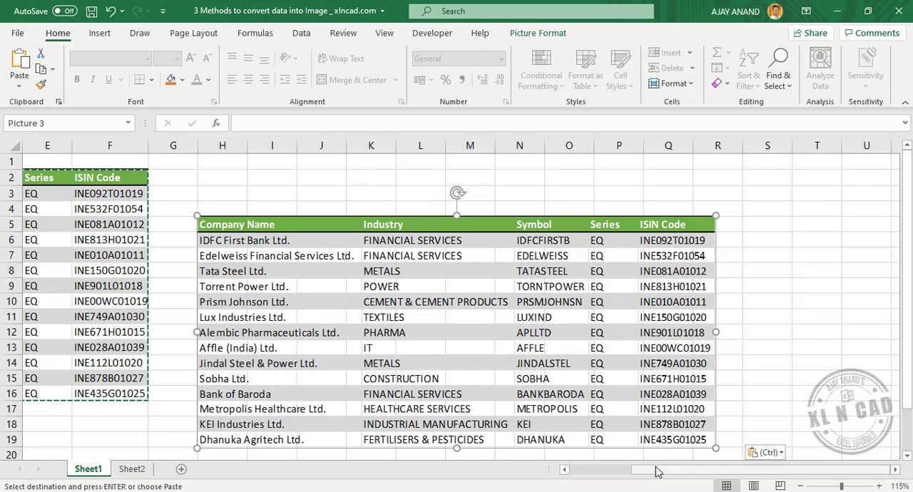
{"action": "left_click_drag", "start_coordinate": [657, 471], "coordinate": [592, 471]}
{"action": "left_click", "coordinate": [341, 423]}
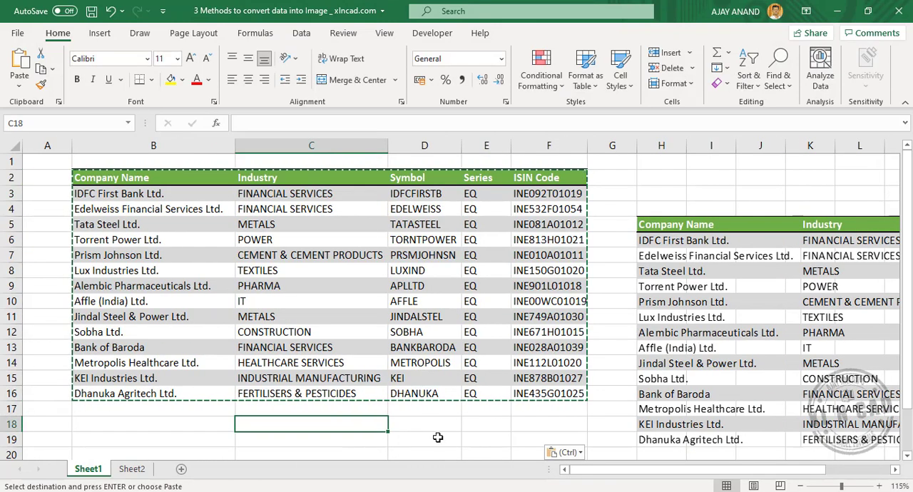
{"action": "key", "text": "Escape"}
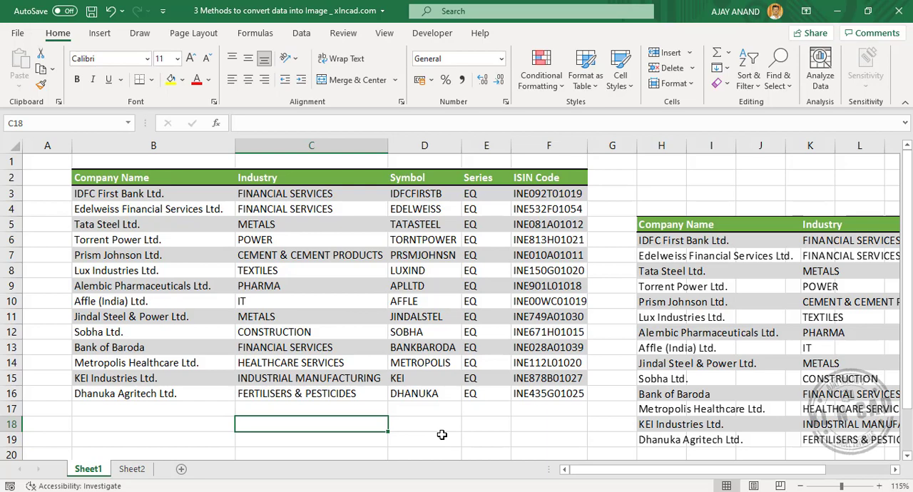
{"action": "left_click_drag", "start_coordinate": [114, 184], "coordinate": [530, 387]}
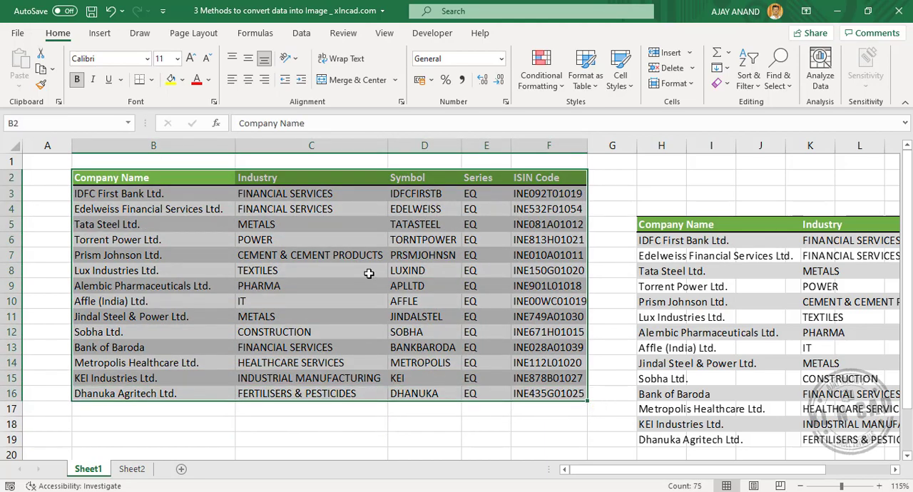
{"action": "right_click", "coordinate": [368, 273]}
{"action": "left_click", "coordinate": [437, 130]}
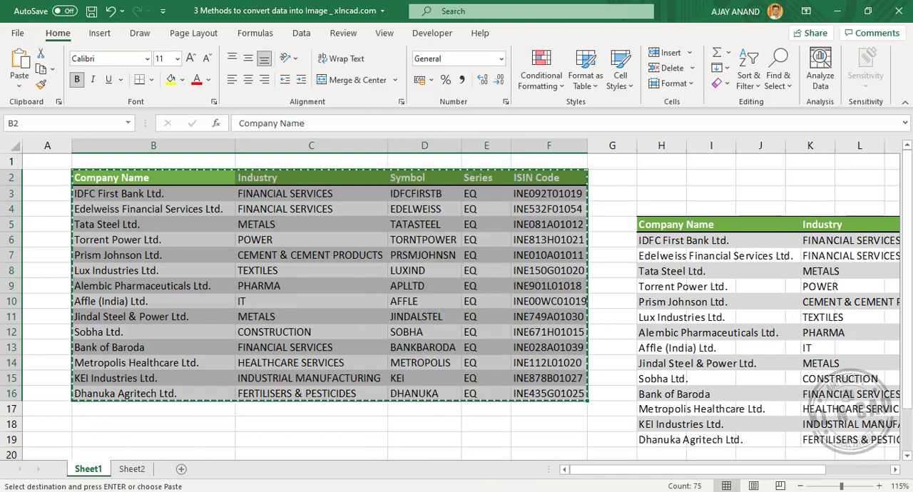
Search Windows for Paint and open the Paint app.
{"action": "key", "text": "super"}
{"action": "type", "text": "p"}
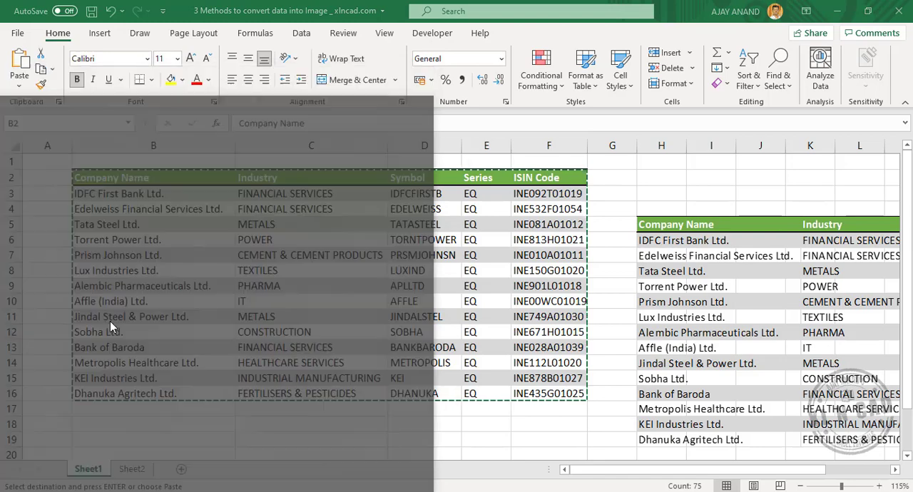
{"action": "type", "text": "aint"}
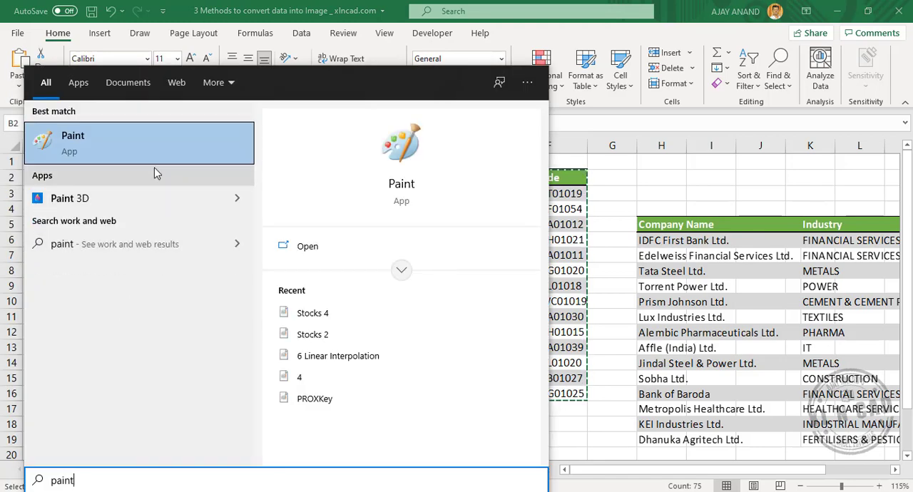
{"action": "left_click", "coordinate": [154, 152]}
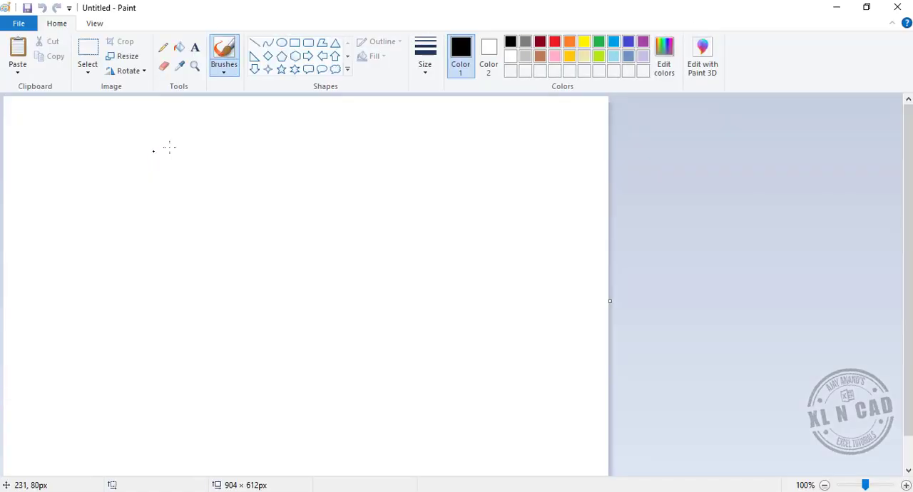
Paste the copied table onto the blank canvas and crop the canvas to the pasted selection.
{"action": "left_click", "coordinate": [20, 74]}
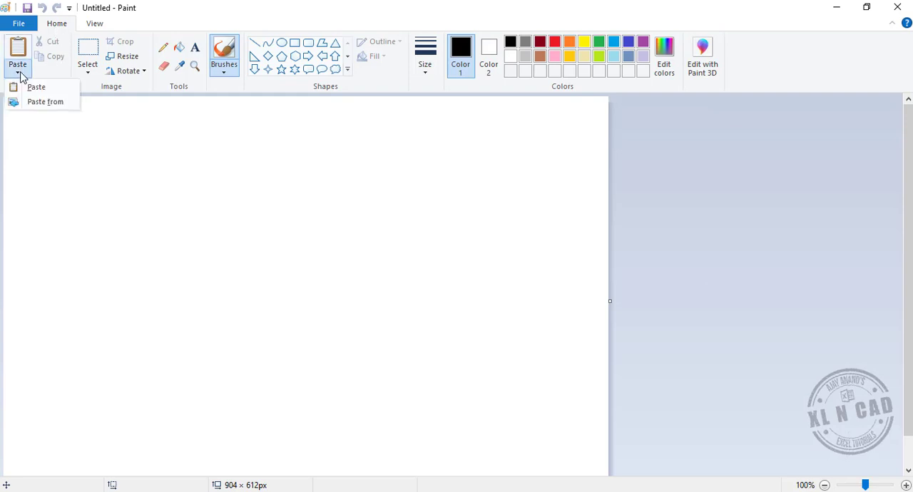
{"action": "left_click", "coordinate": [59, 89]}
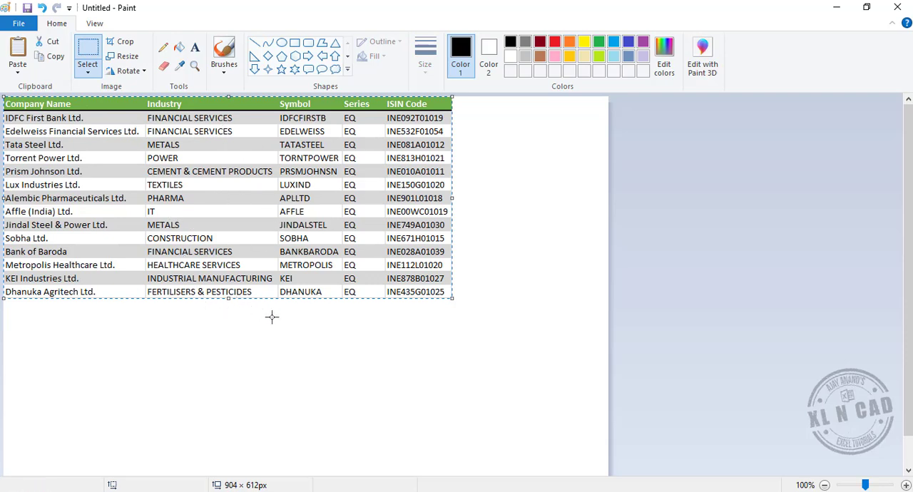
{"action": "left_click", "coordinate": [129, 45]}
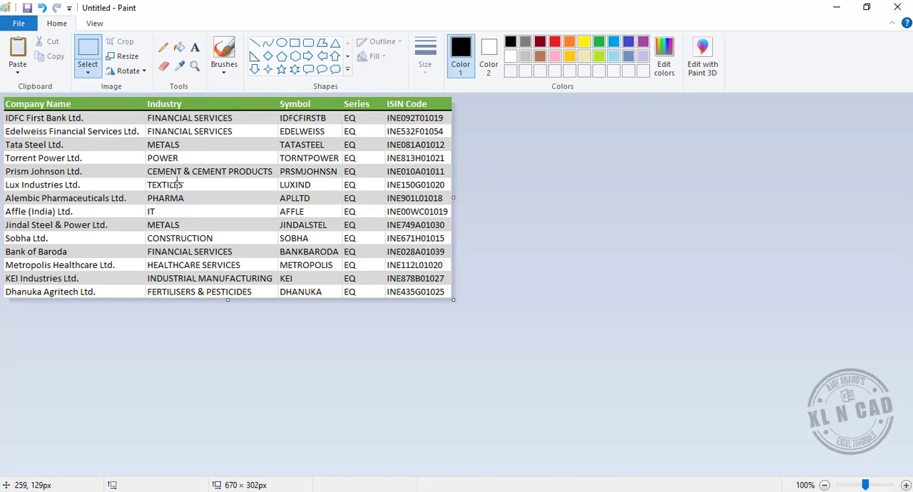
Save the cropped table image as a JPEG named Stocks 2 in the desktop's Pictures folder.
{"action": "left_click", "coordinate": [19, 23]}
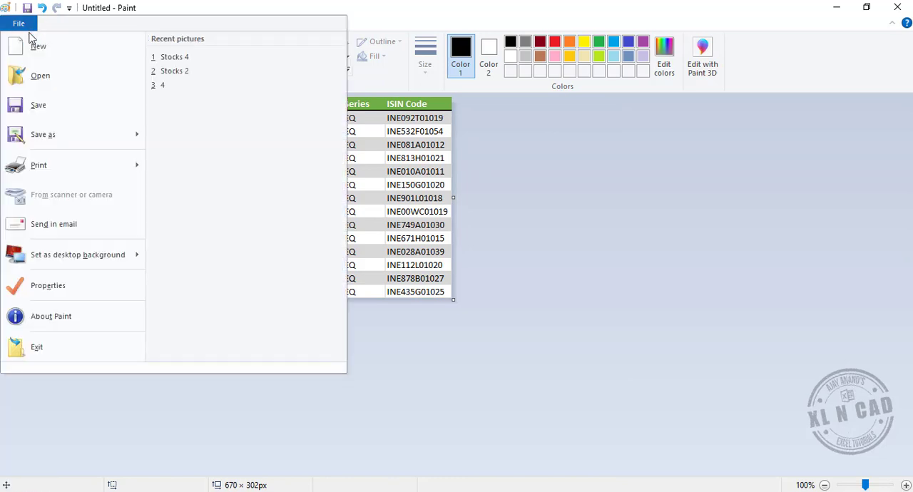
{"action": "left_click", "coordinate": [82, 142]}
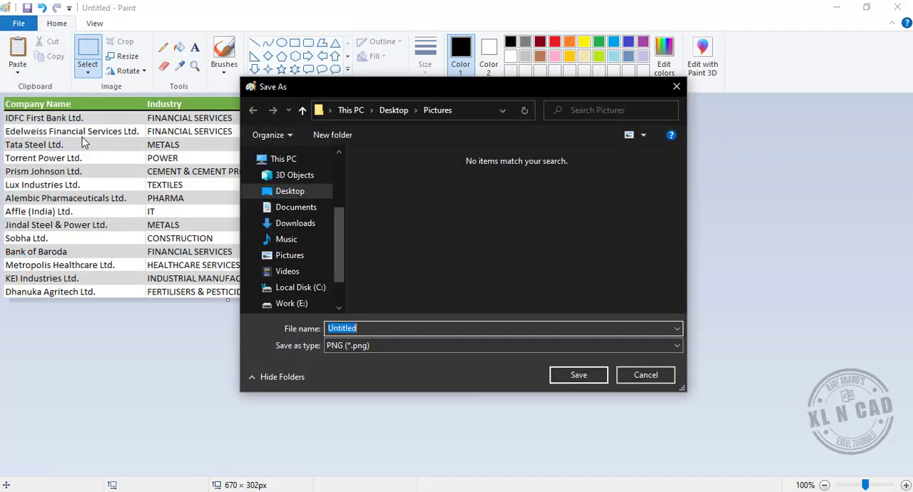
{"action": "left_click", "coordinate": [399, 115]}
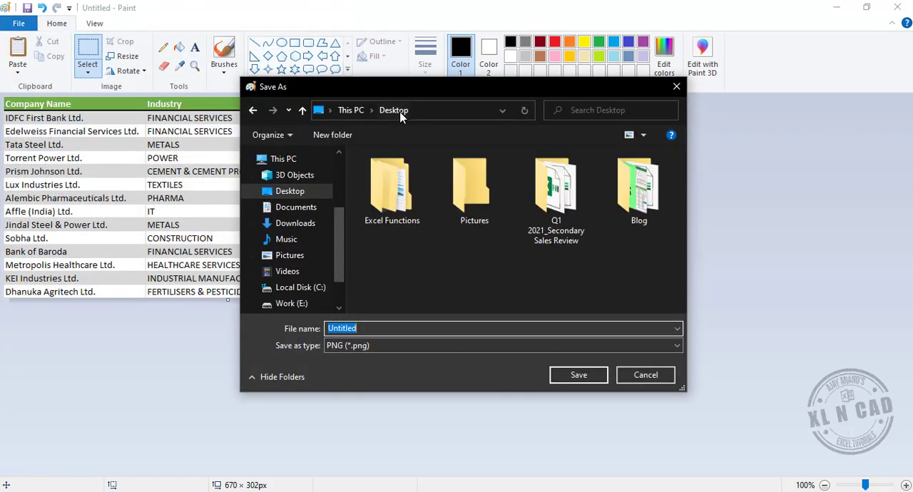
{"action": "left_click", "coordinate": [471, 212]}
{"action": "double_click", "coordinate": [470, 212]}
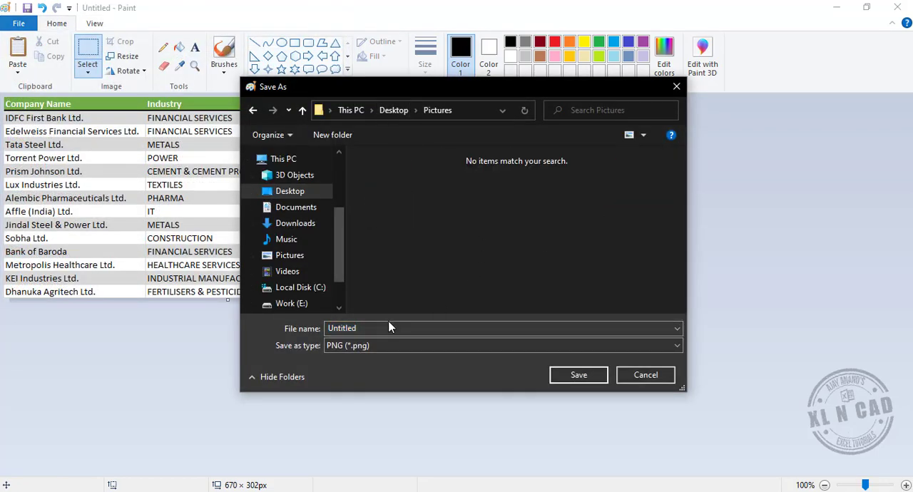
{"action": "left_click", "coordinate": [364, 346]}
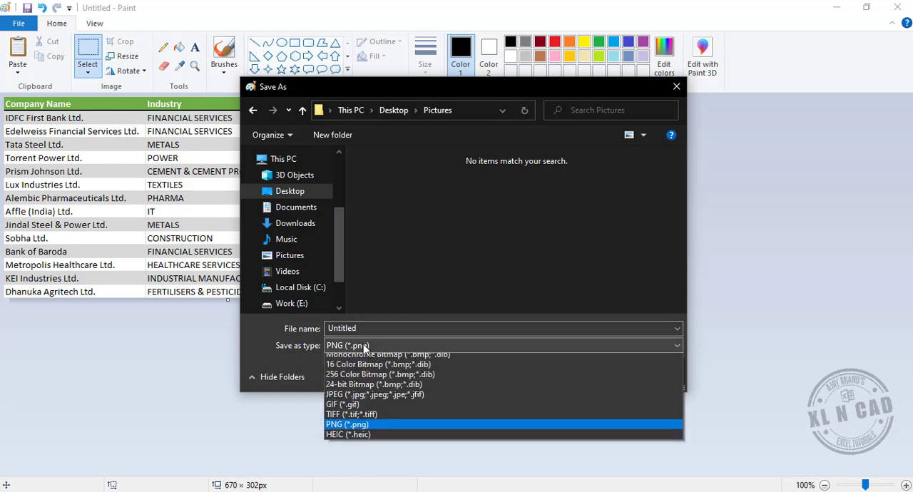
{"action": "left_click", "coordinate": [357, 400]}
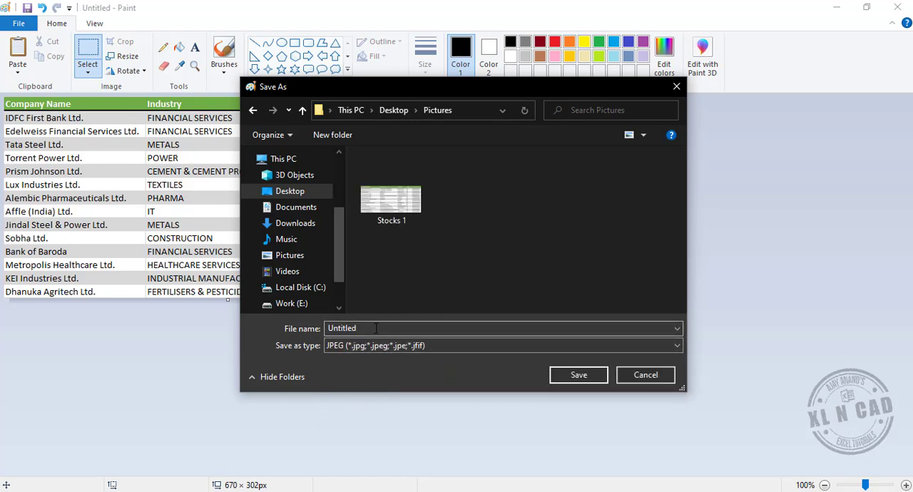
{"action": "double_click", "coordinate": [377, 328]}
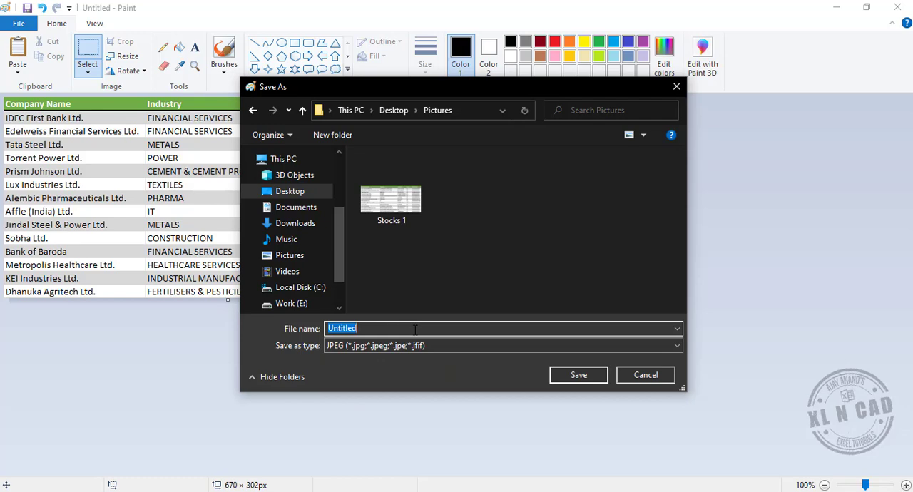
{"action": "type", "text": "Stock"}
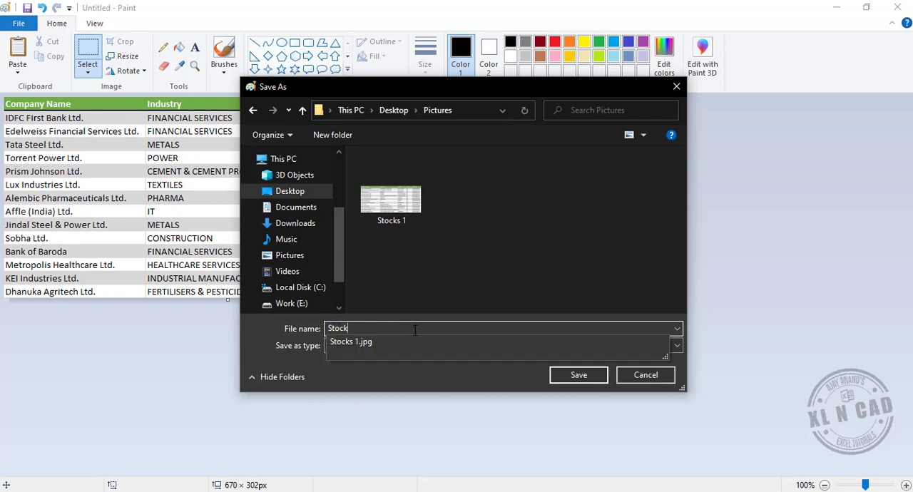
{"action": "type", "text": "s 2"}
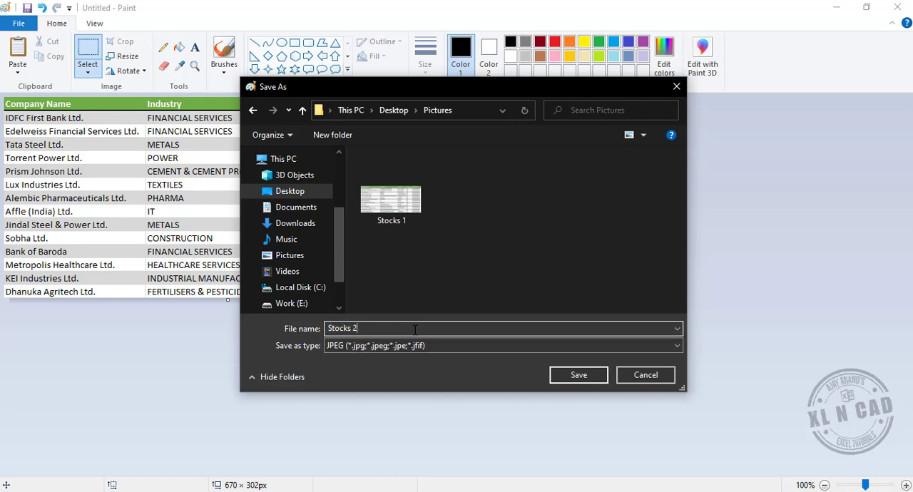
{"action": "left_click", "coordinate": [579, 378]}
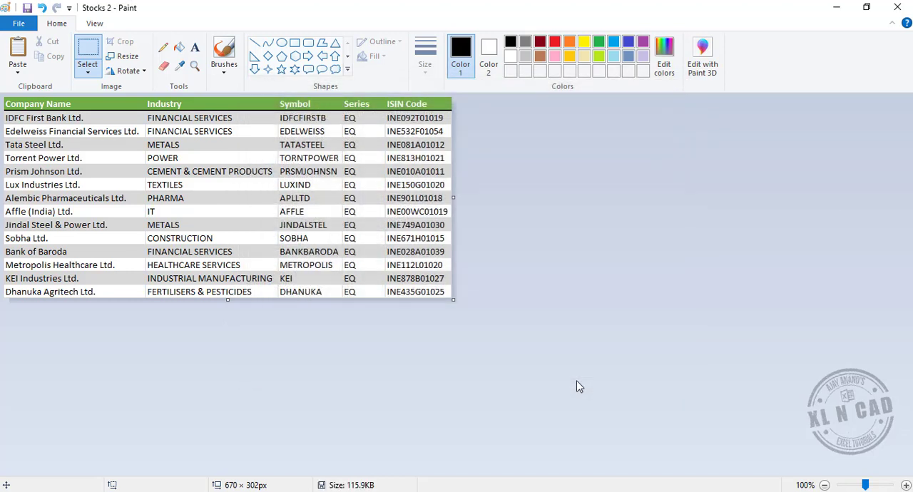
Close Paint, open the Stocks 2 image from the desktop's Pictures folder to check it, and close the viewer.
{"action": "left_click", "coordinate": [898, 7]}
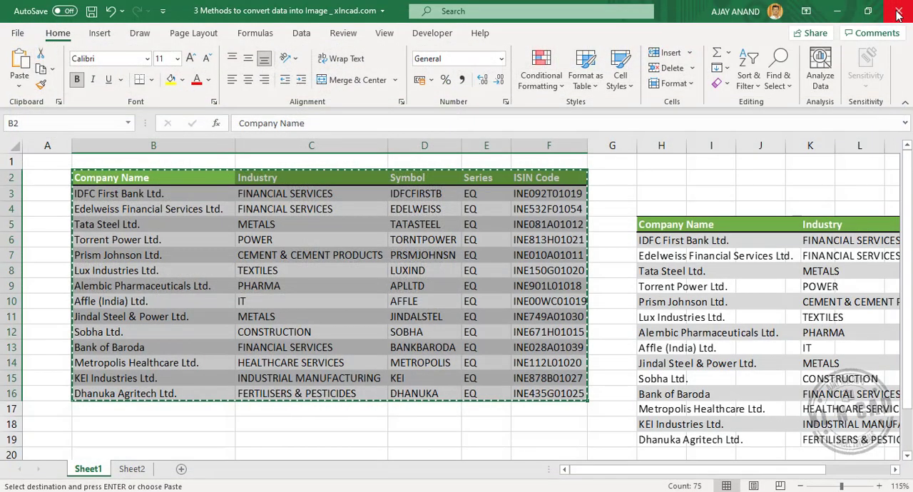
{"action": "left_click", "coordinate": [838, 10]}
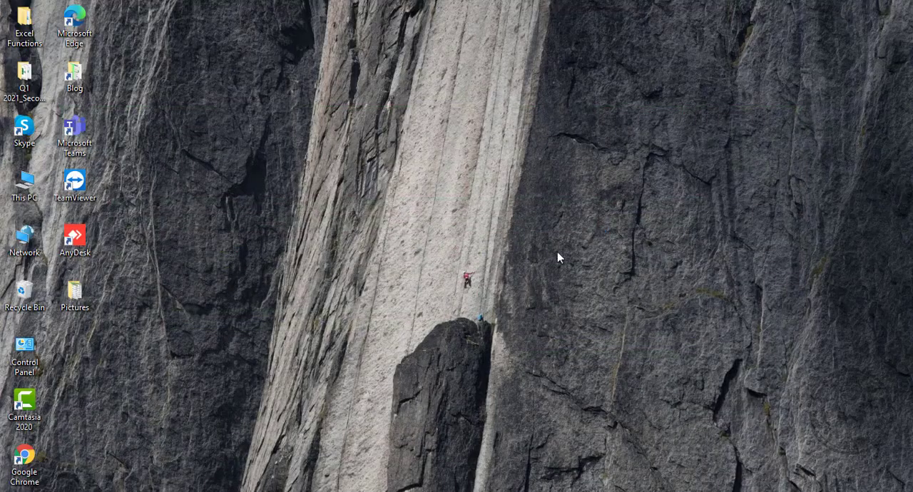
{"action": "double_click", "coordinate": [75, 292]}
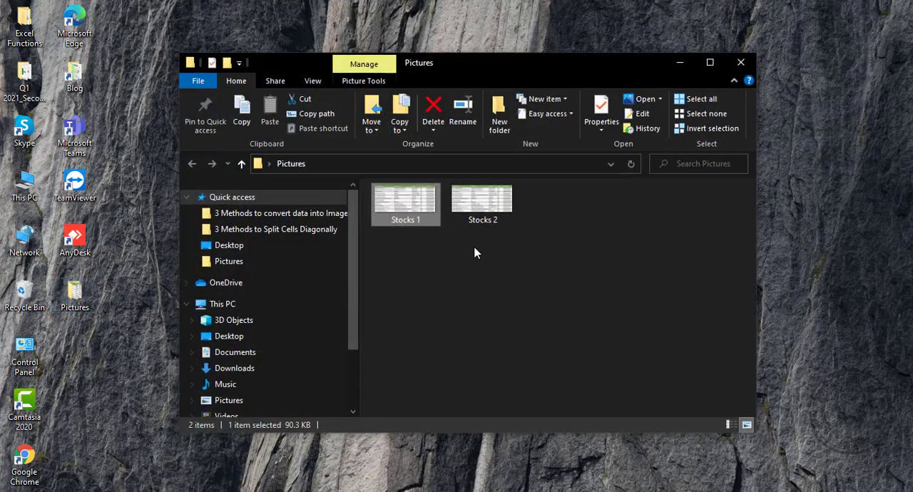
{"action": "double_click", "coordinate": [503, 211]}
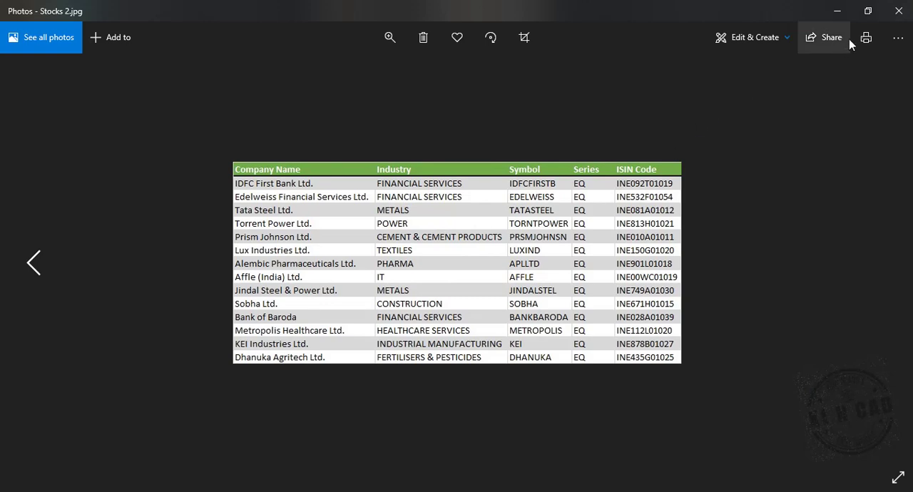
{"action": "left_click", "coordinate": [899, 10]}
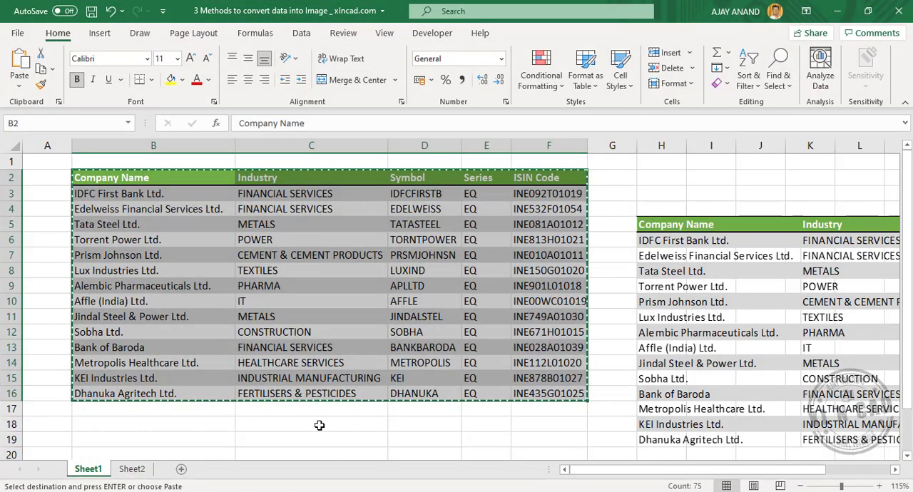
Clear the copy selection in the Excel sheet, and search Windows for the Snipping Tool and open it.
{"action": "left_click", "coordinate": [287, 433]}
{"action": "key", "text": "Escape"}
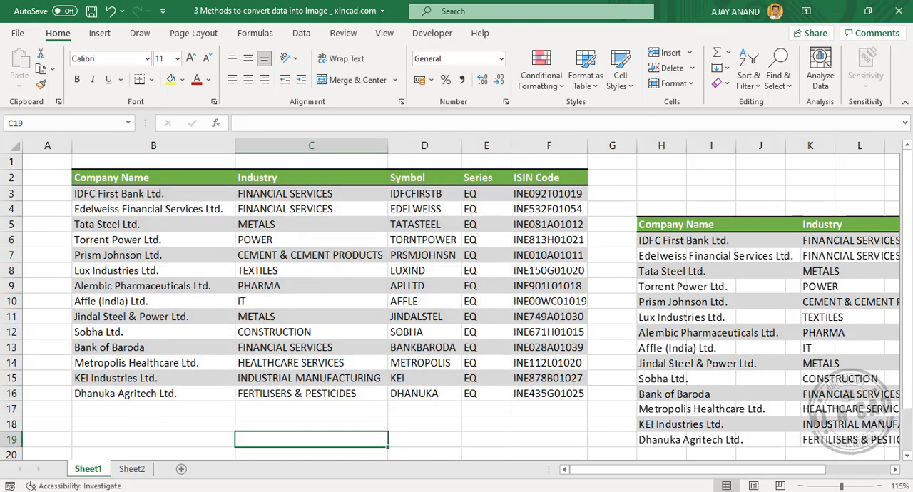
{"action": "key", "text": "super"}
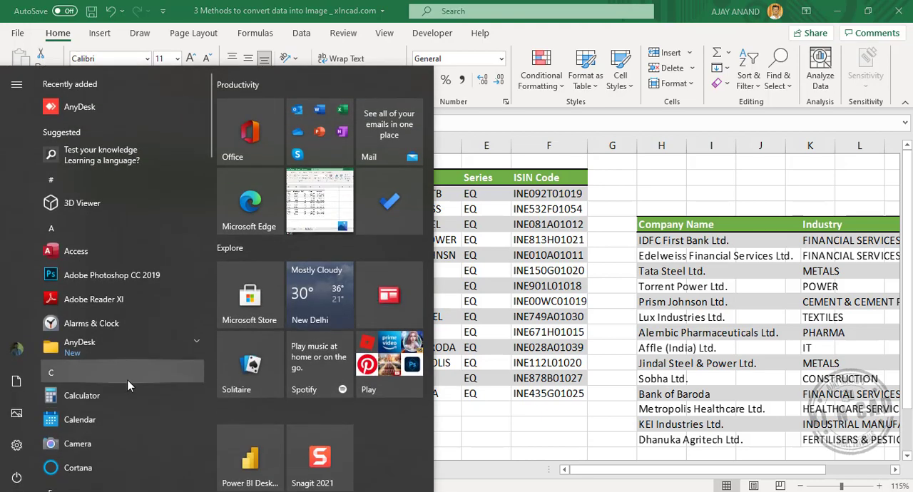
{"action": "type", "text": "snip"}
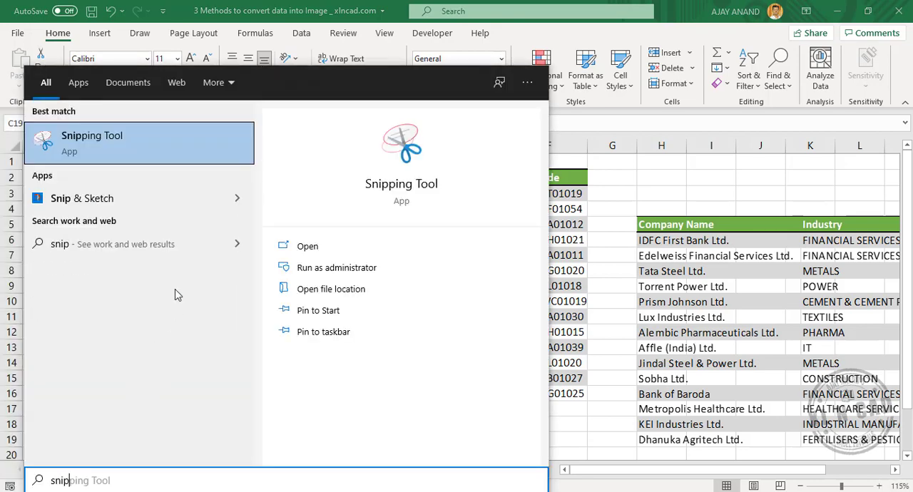
{"action": "left_click", "coordinate": [112, 152]}
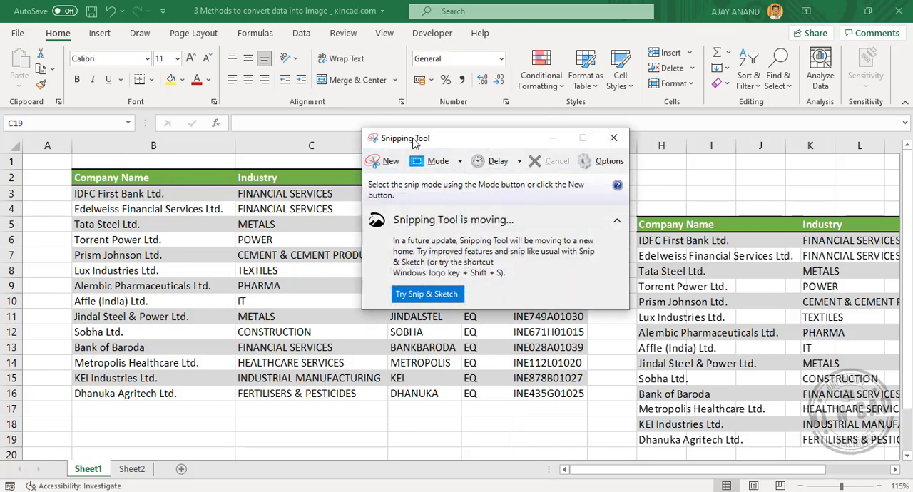
Capture a new snip around the table B2:F16 and save it as JPEG file Stocks 3 in the Pictures folder.
{"action": "left_click", "coordinate": [392, 163]}
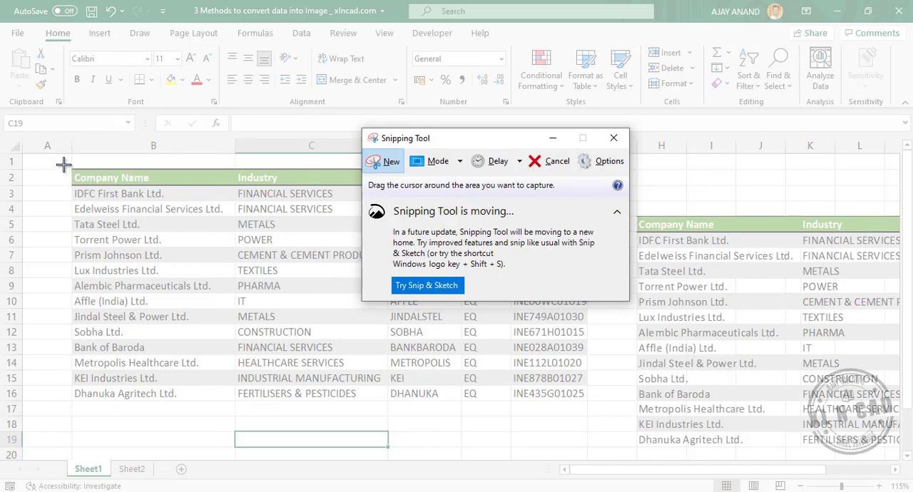
{"action": "left_click_drag", "start_coordinate": [65, 163], "coordinate": [595, 407]}
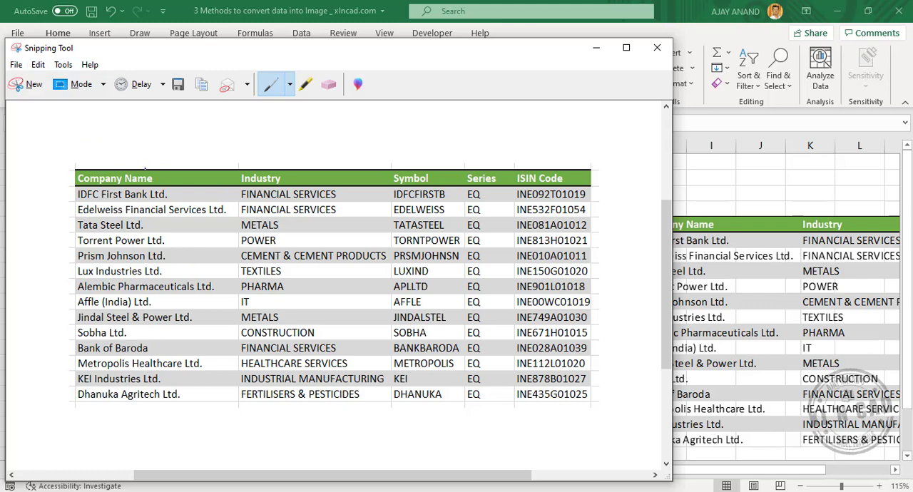
{"action": "left_click", "coordinate": [16, 64]}
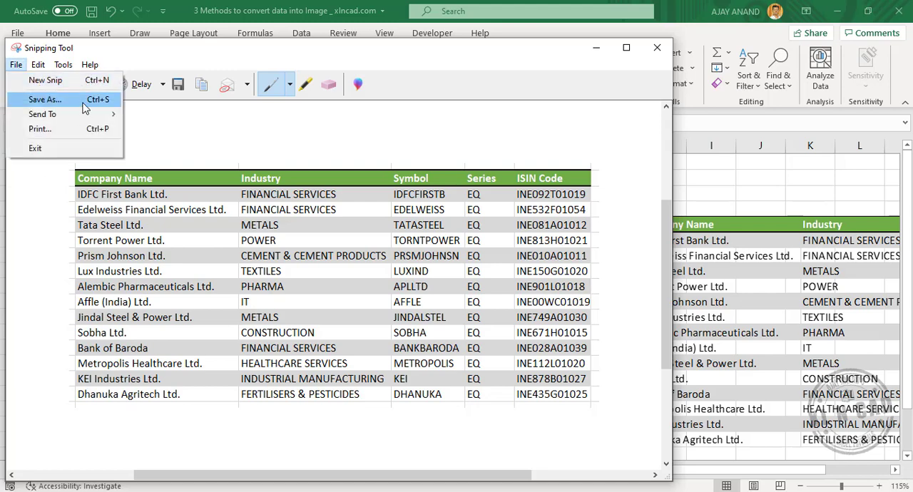
{"action": "left_click", "coordinate": [45, 100]}
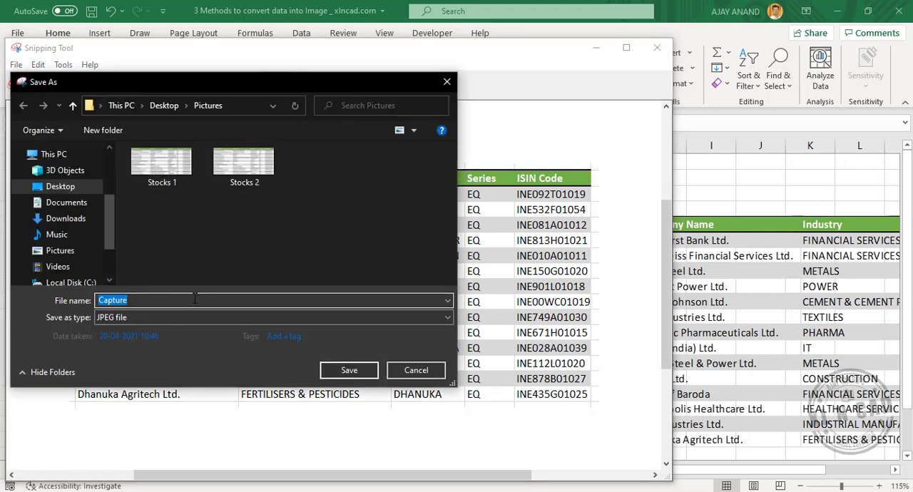
{"action": "type", "text": "Stoc"}
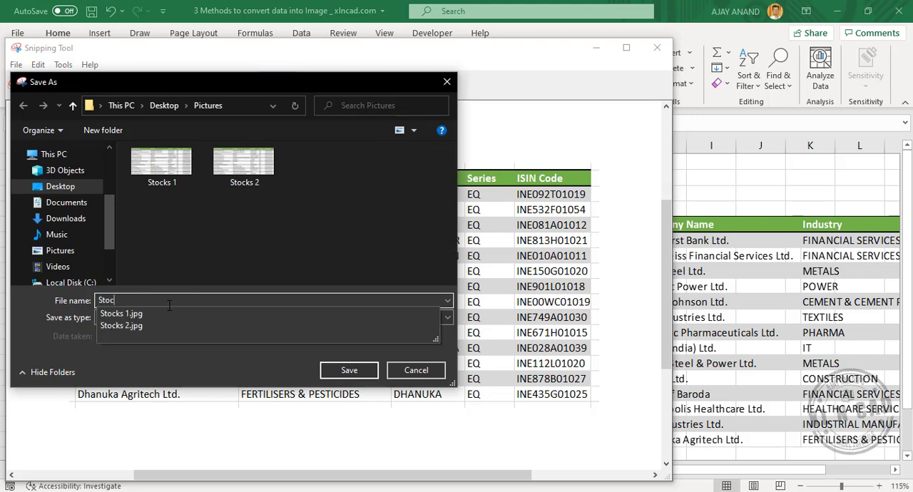
{"action": "type", "text": "ks 3"}
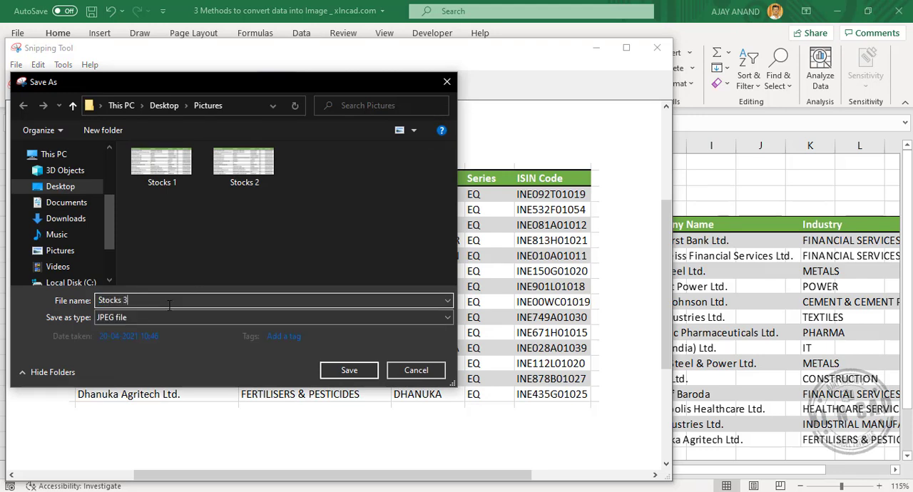
{"action": "left_click", "coordinate": [360, 376]}
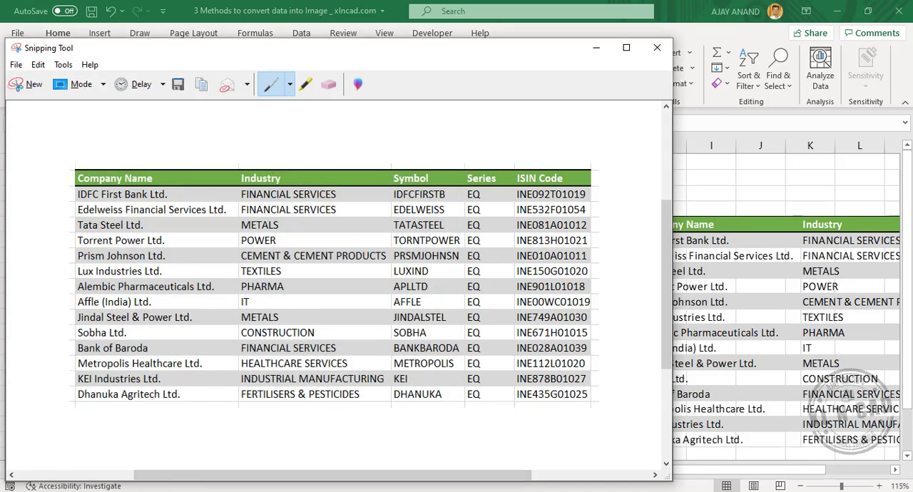
Open the Stocks 3 image from the Pictures folder to check it, and return to the Excel sheet with the Snipping Tool closed.
{"action": "left_click", "coordinate": [171, 467]}
{"action": "double_click", "coordinate": [573, 230]}
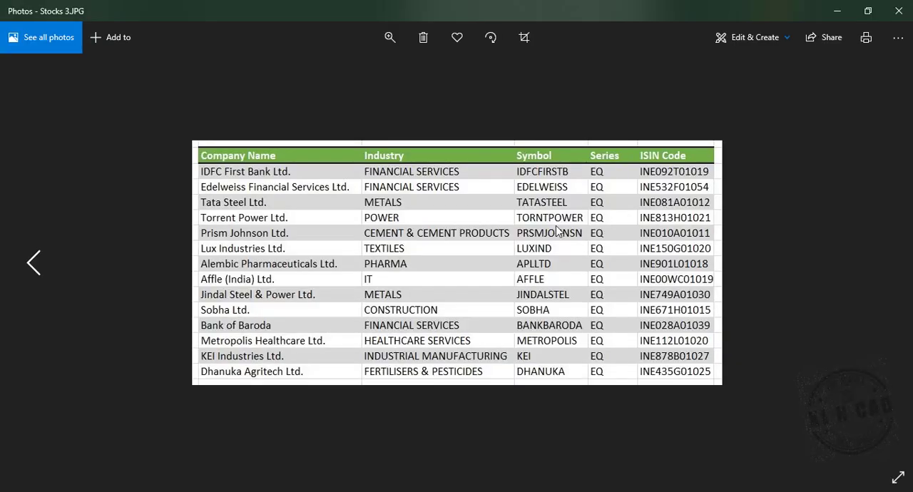
{"action": "left_click", "coordinate": [910, 20]}
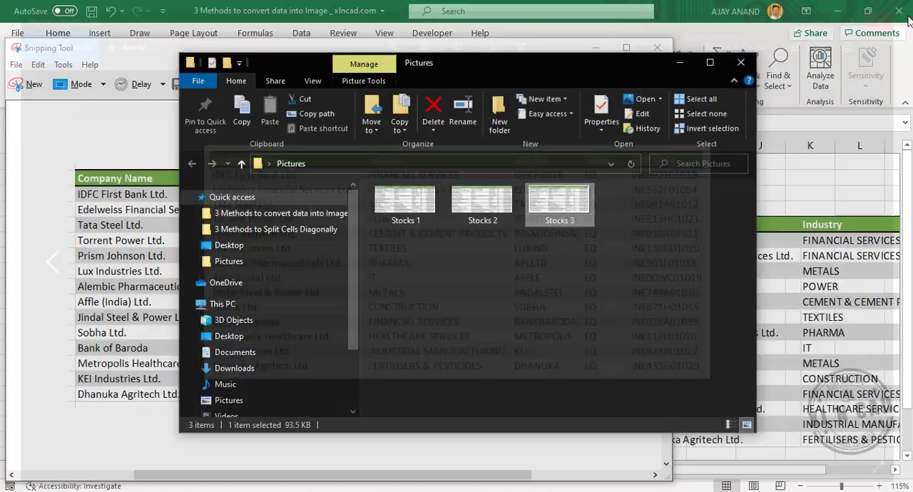
{"action": "left_click", "coordinate": [682, 67]}
{"action": "left_click", "coordinate": [683, 66]}
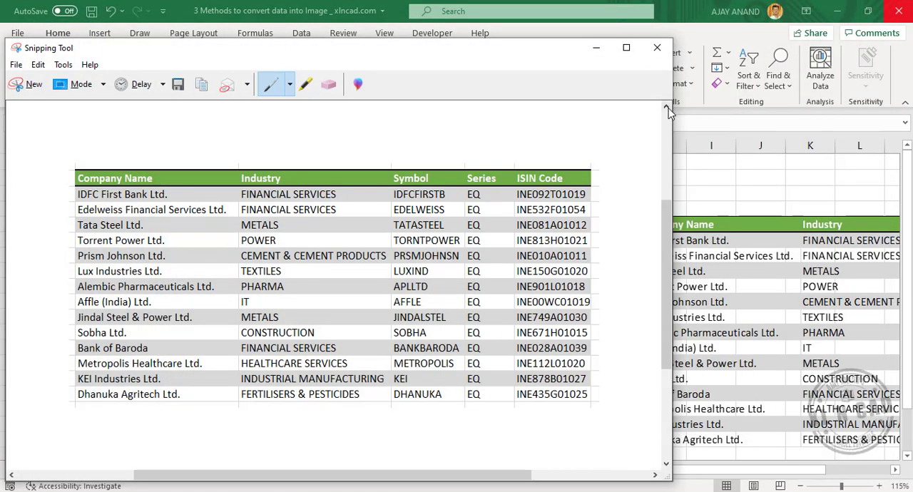
{"action": "left_click", "coordinate": [656, 48]}
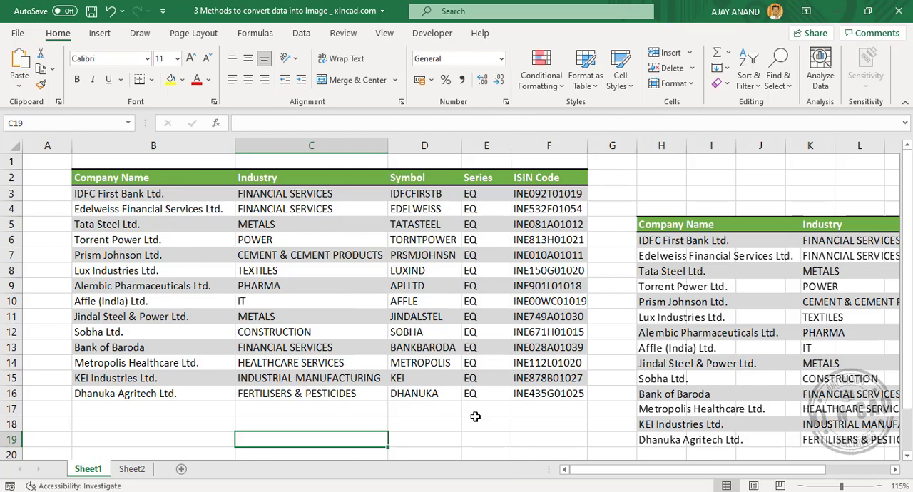
Take a full-screen screenshot of the worksheet and paste it onto a blank Paint canvas launched with the mspaint command.
{"action": "key", "text": "Print"}
{"action": "key", "text": "super+r"}
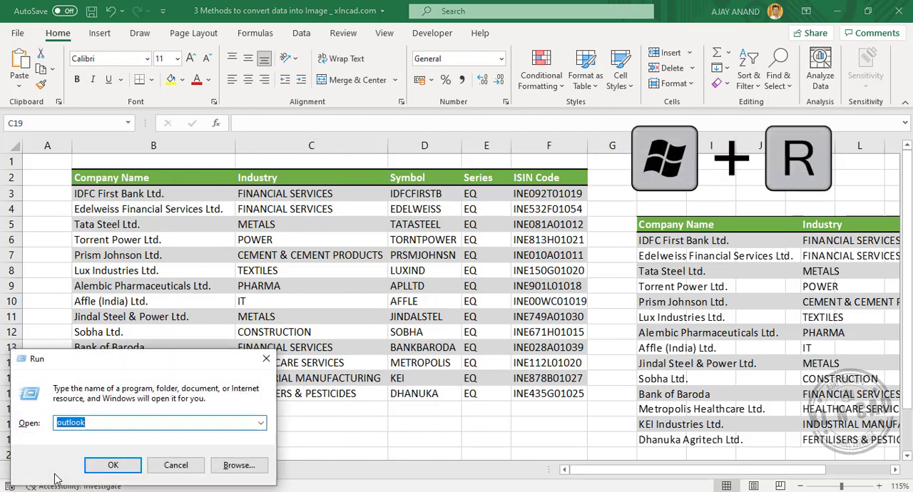
{"action": "type", "text": "mspaint"}
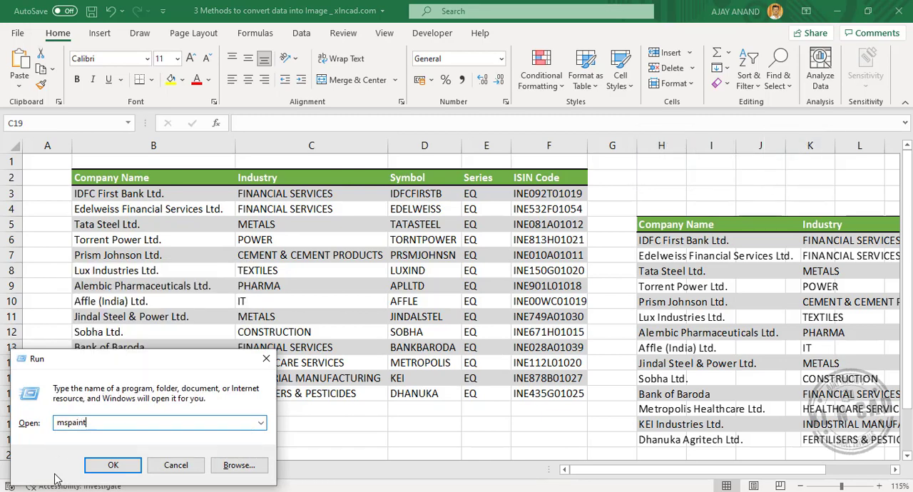
{"action": "key", "text": "Return"}
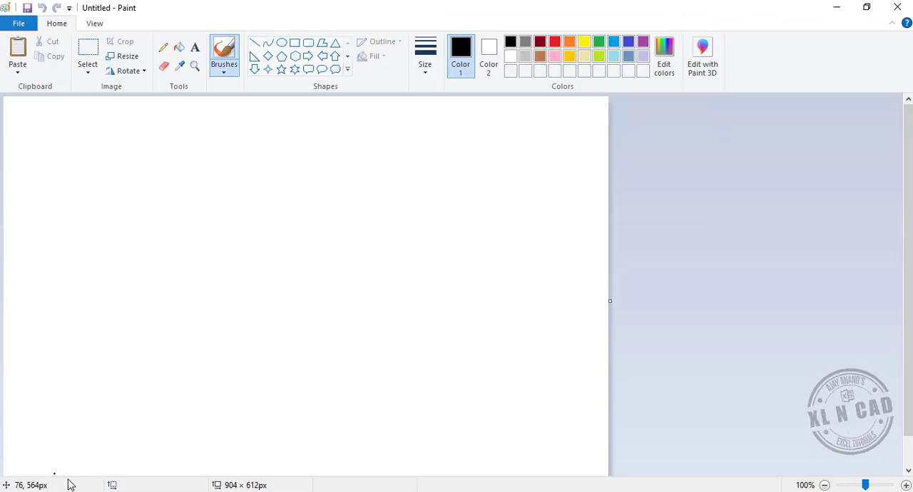
{"action": "left_click", "coordinate": [19, 74]}
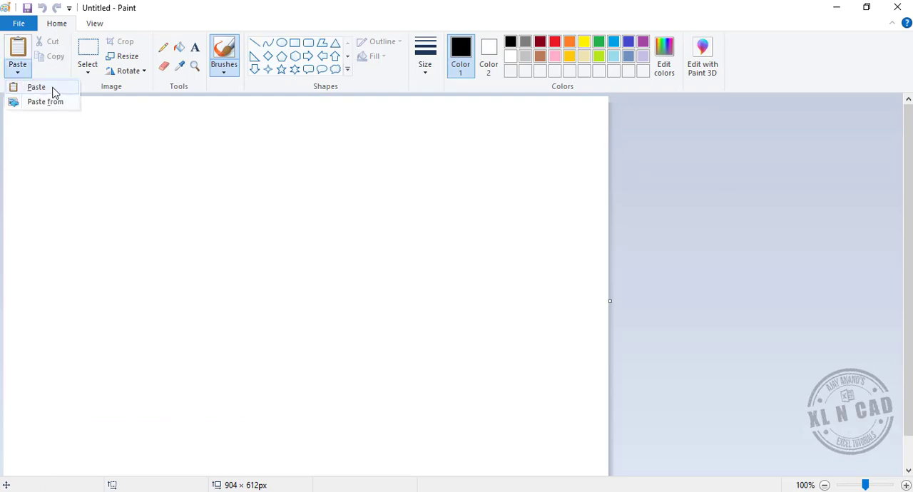
{"action": "left_click", "coordinate": [52, 91]}
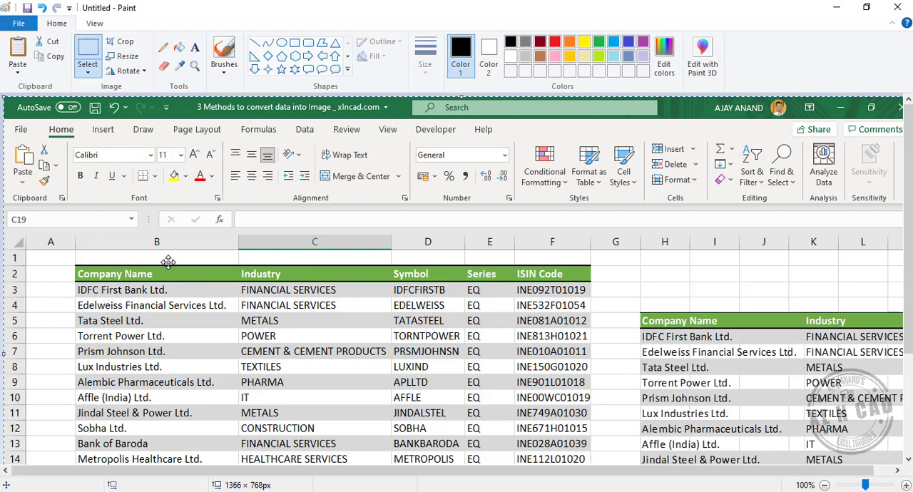
Crop the pasted screenshot to a rectangular selection of about 793 × 361 px around the left-hand table, from Company Name to ISIN Code.
{"action": "left_click", "coordinate": [824, 485]}
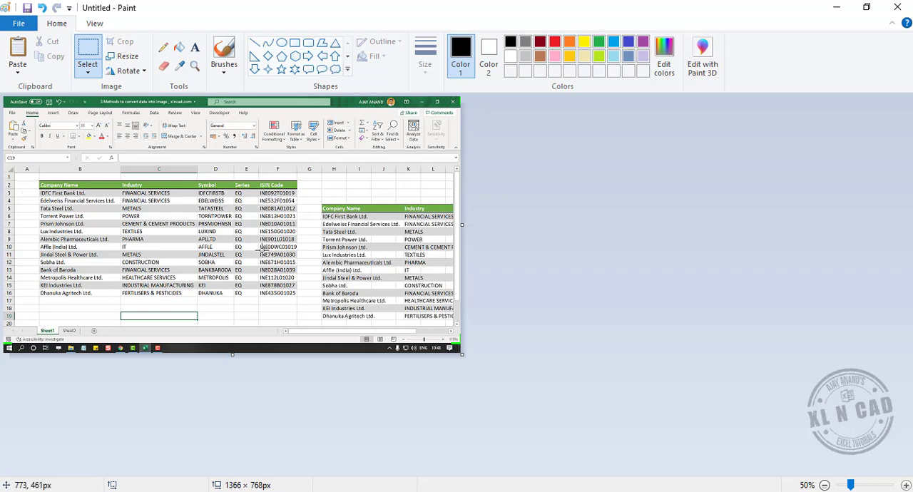
{"action": "left_click", "coordinate": [88, 71]}
{"action": "left_click", "coordinate": [152, 104]}
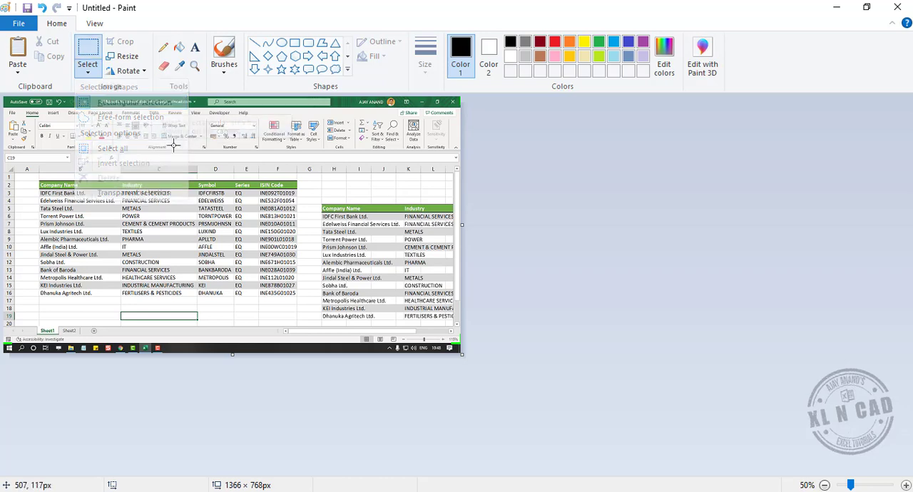
{"action": "left_click_drag", "start_coordinate": [39, 177], "coordinate": [300, 299]}
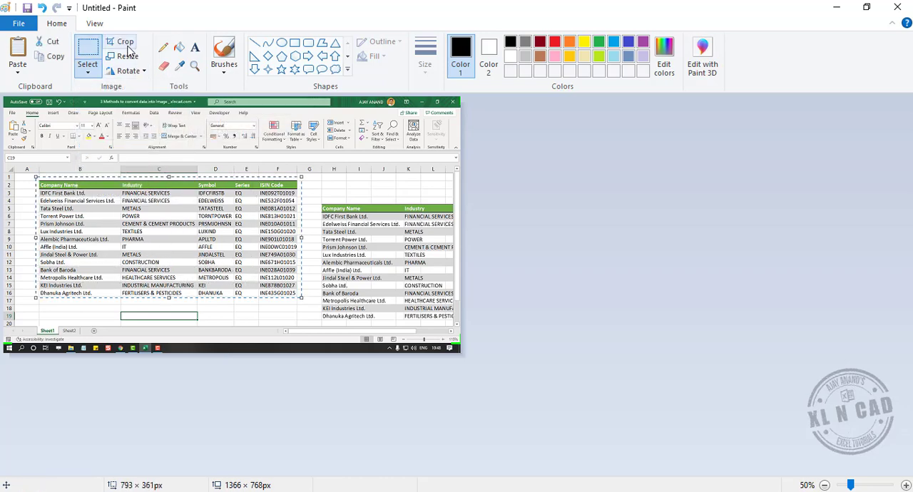
{"action": "left_click", "coordinate": [123, 41]}
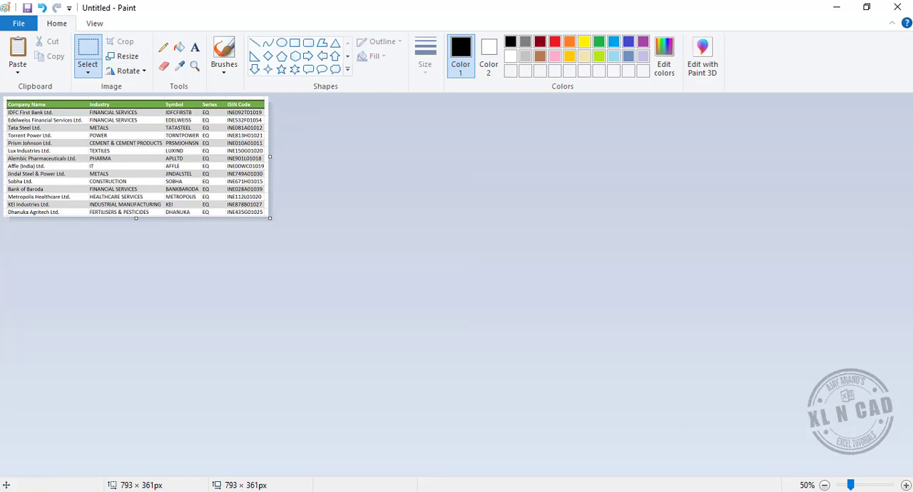
{"action": "left_click", "coordinate": [905, 485]}
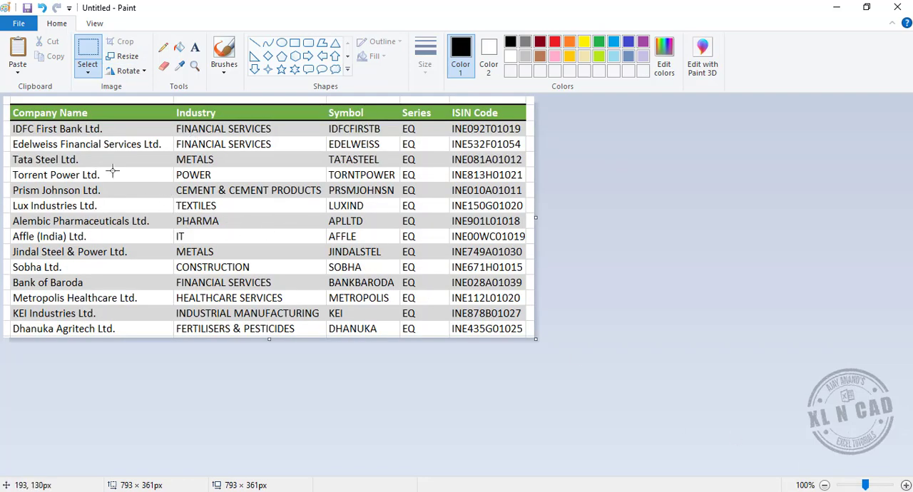
Save the cropped table image as a JPEG file named Stocks 4 in the Pictures folder on the Desktop.
{"action": "left_click", "coordinate": [19, 25]}
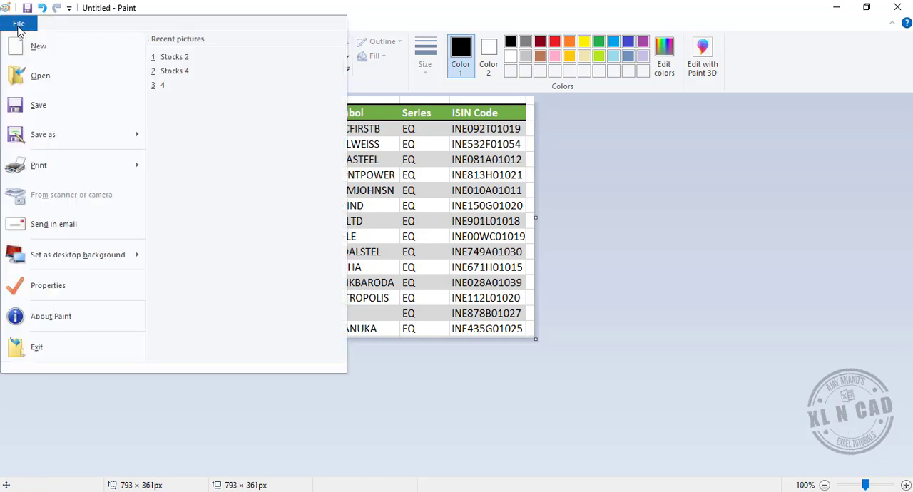
{"action": "left_click", "coordinate": [63, 135]}
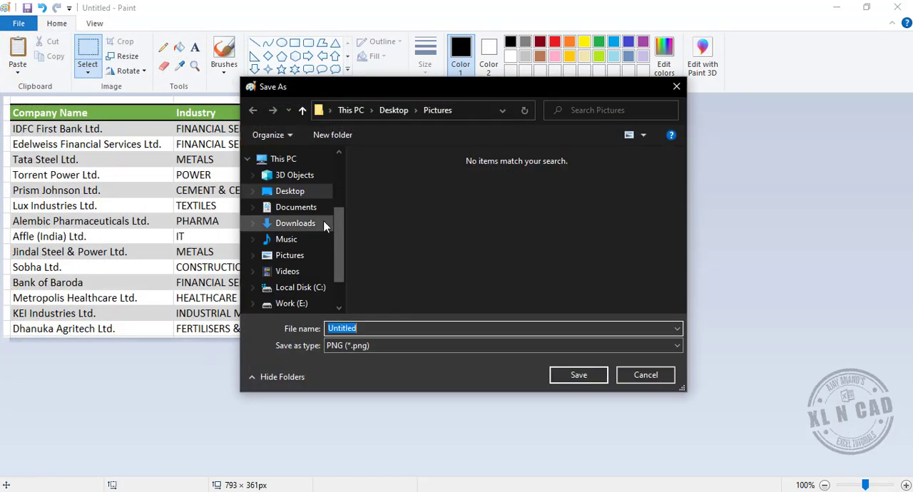
{"action": "left_click", "coordinate": [369, 346]}
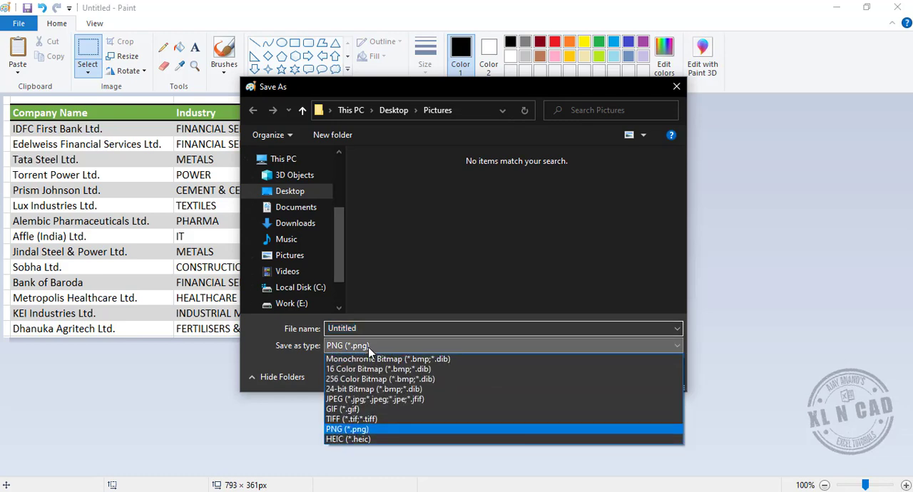
{"action": "left_click", "coordinate": [371, 398]}
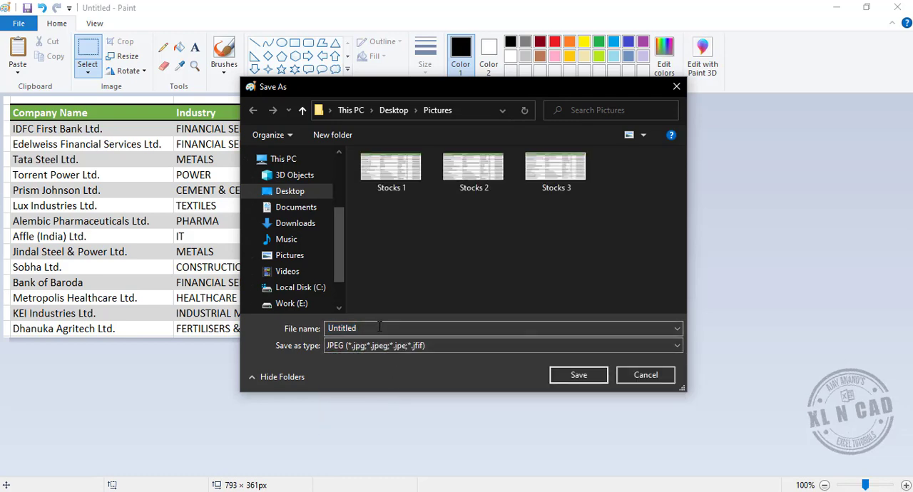
{"action": "left_click", "coordinate": [555, 171]}
{"action": "left_click", "coordinate": [408, 326]}
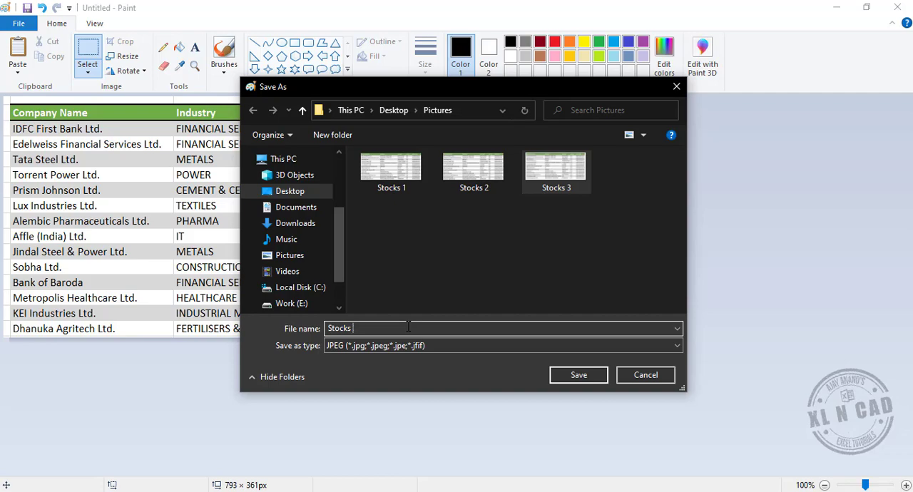
{"action": "type", "text": "4"}
{"action": "key", "text": "Return"}
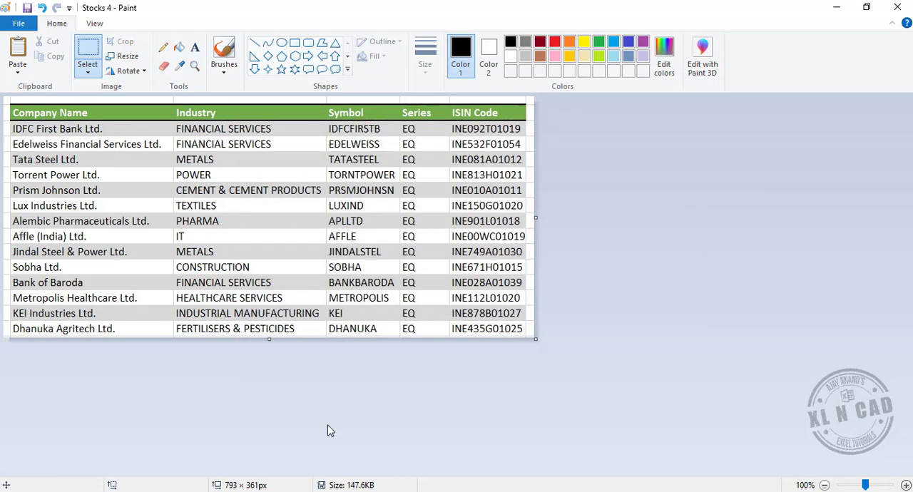
Open the saved Stocks 4 image from the Pictures folder to check it.
{"action": "left_click", "coordinate": [159, 448]}
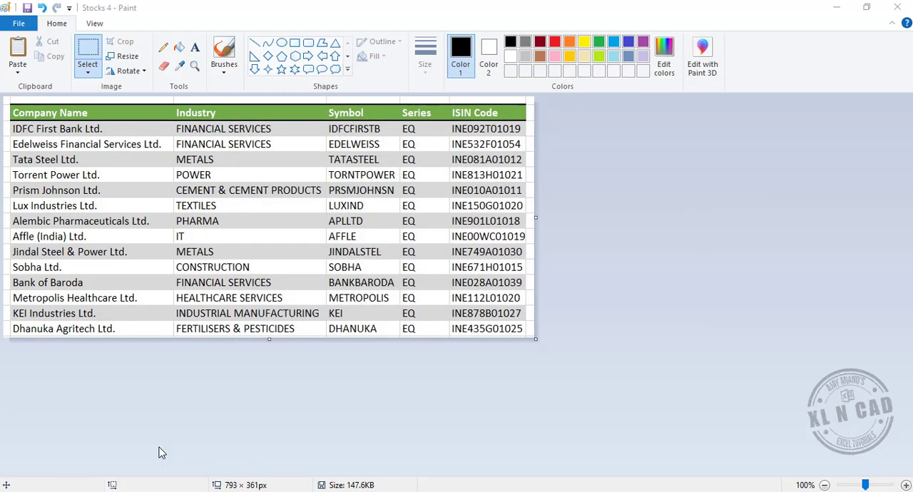
{"action": "double_click", "coordinate": [641, 223]}
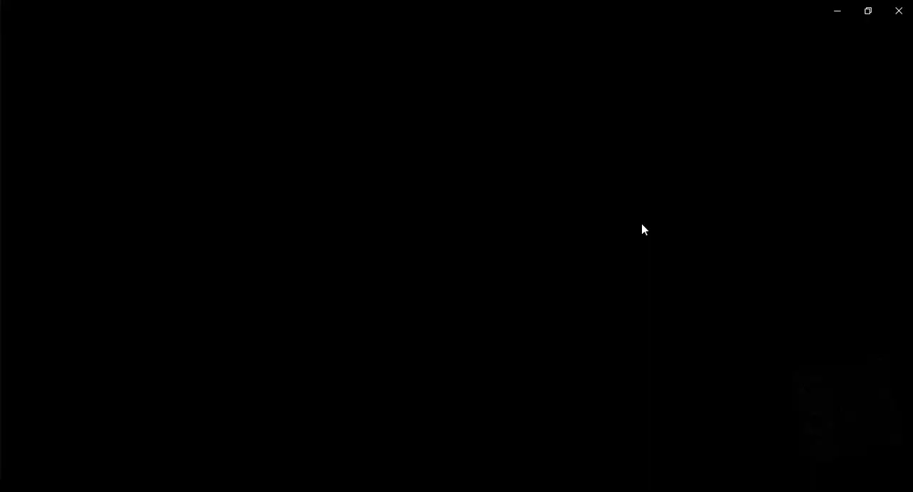